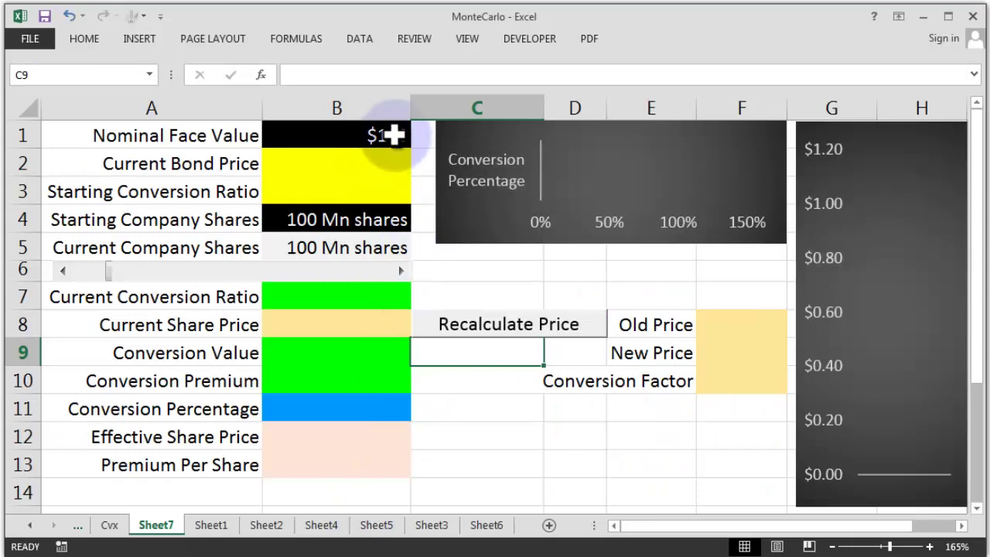
Enter 110 as the Current Bond Price in B2 and 10 as the Starting Conversion Ratio in B3
{"action": "left_click", "coordinate": [393, 133]}
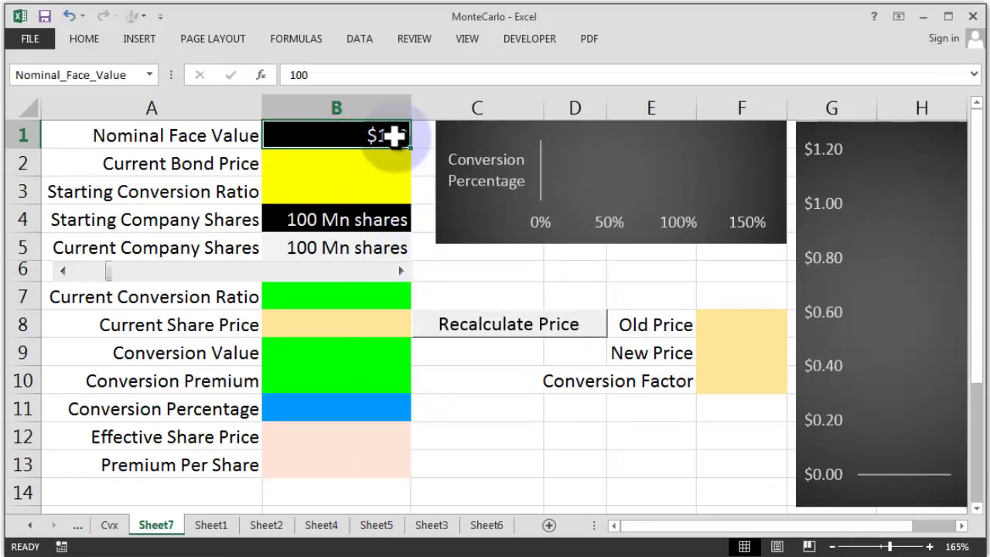
{"action": "left_click", "coordinate": [379, 215]}
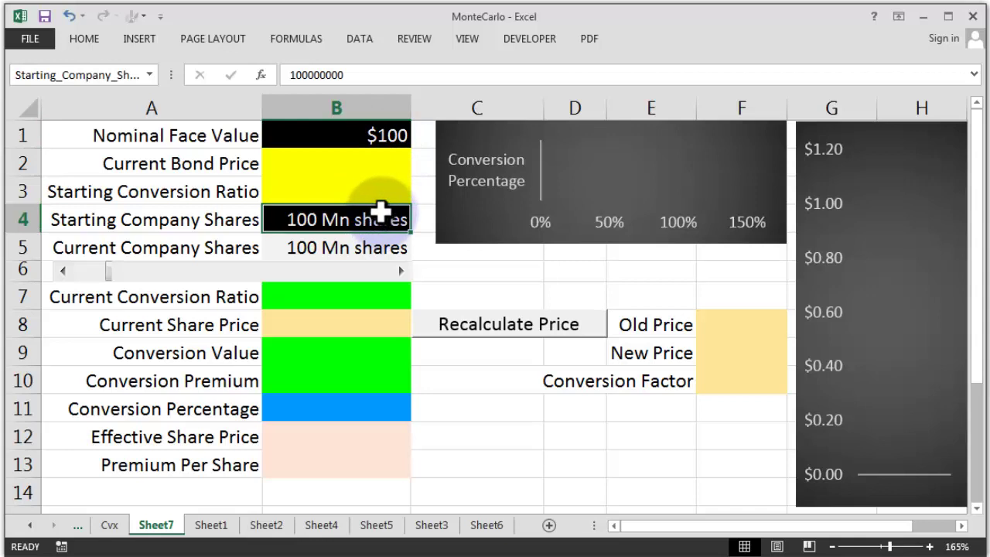
{"action": "left_click", "coordinate": [376, 157]}
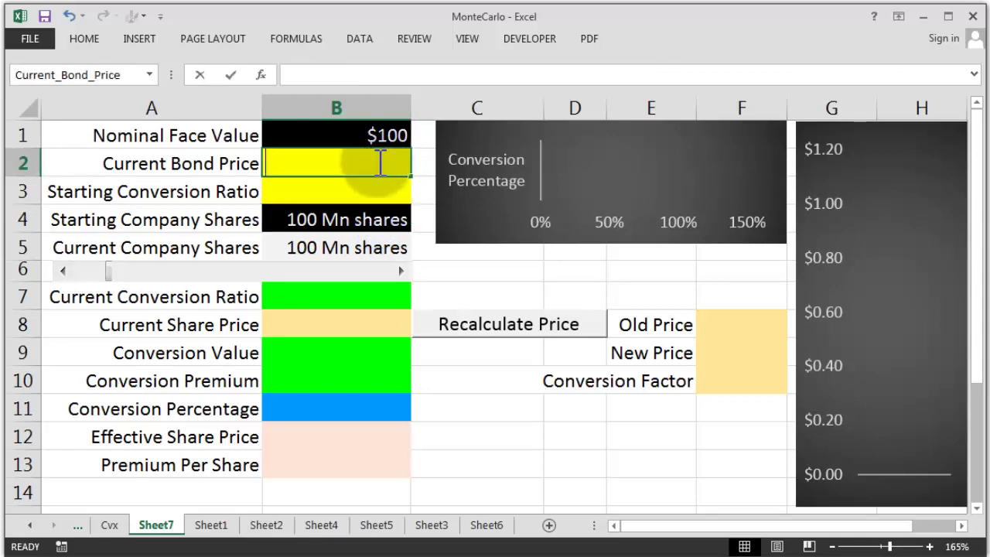
{"action": "type", "text": "110"}
{"action": "key", "text": "Return"}
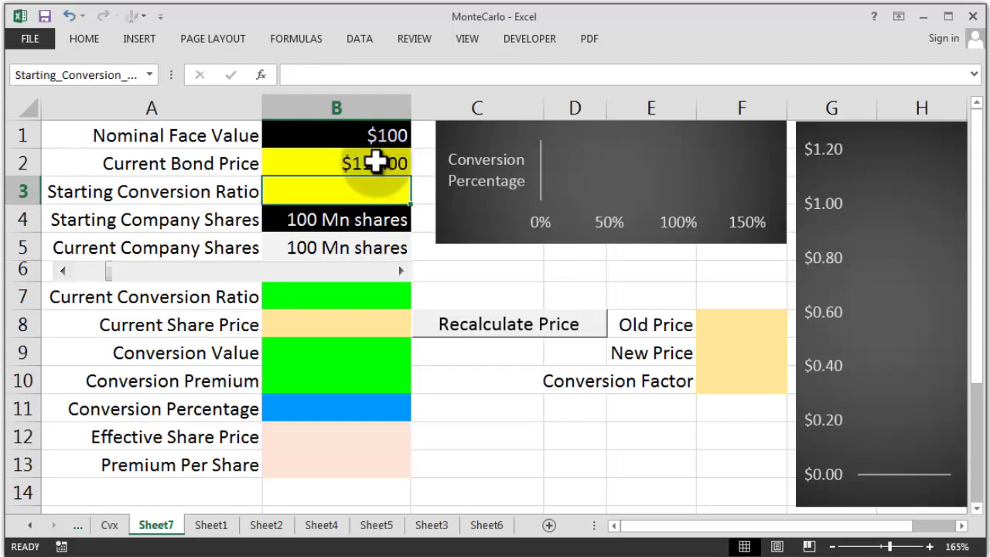
{"action": "type", "text": "10"}
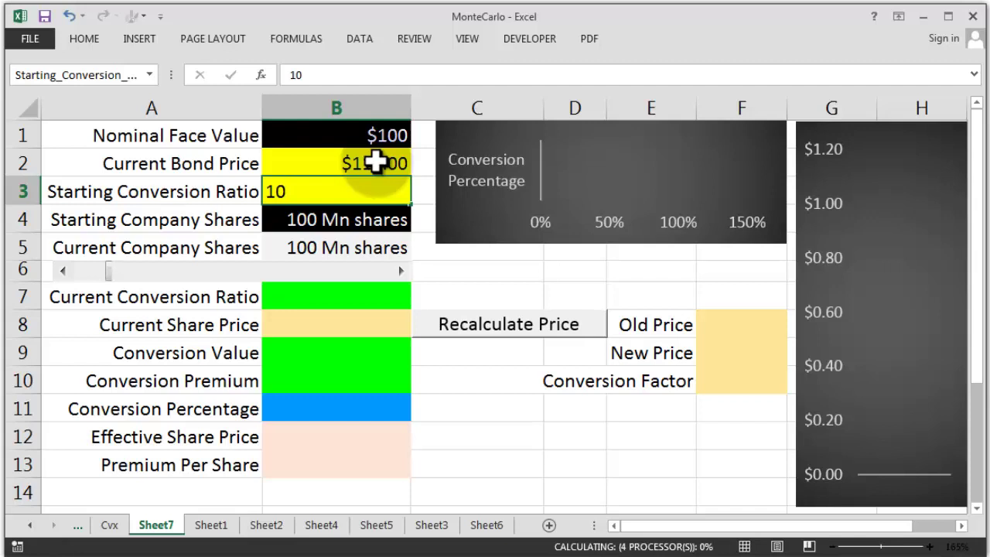
{"action": "key", "text": "Return"}
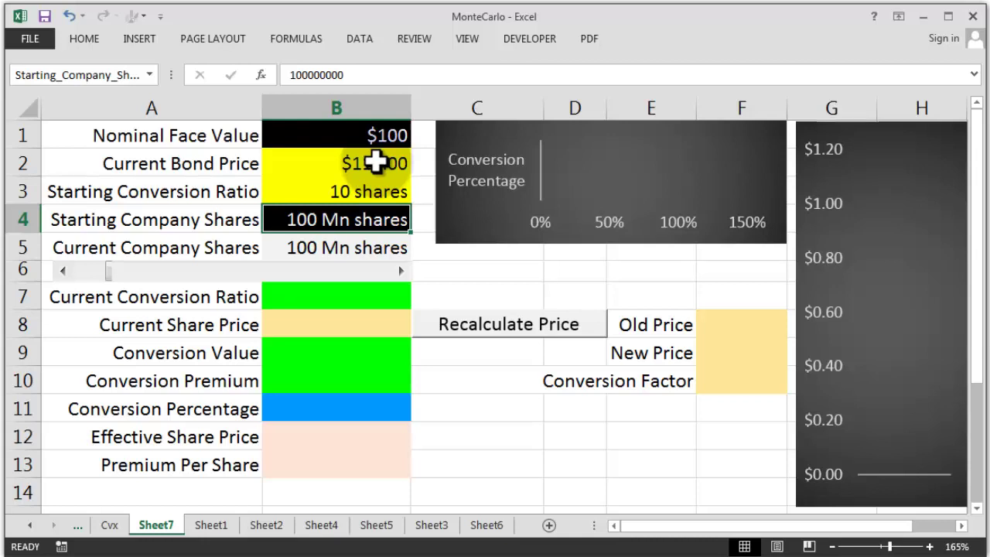
{"action": "left_click", "coordinate": [345, 299]}
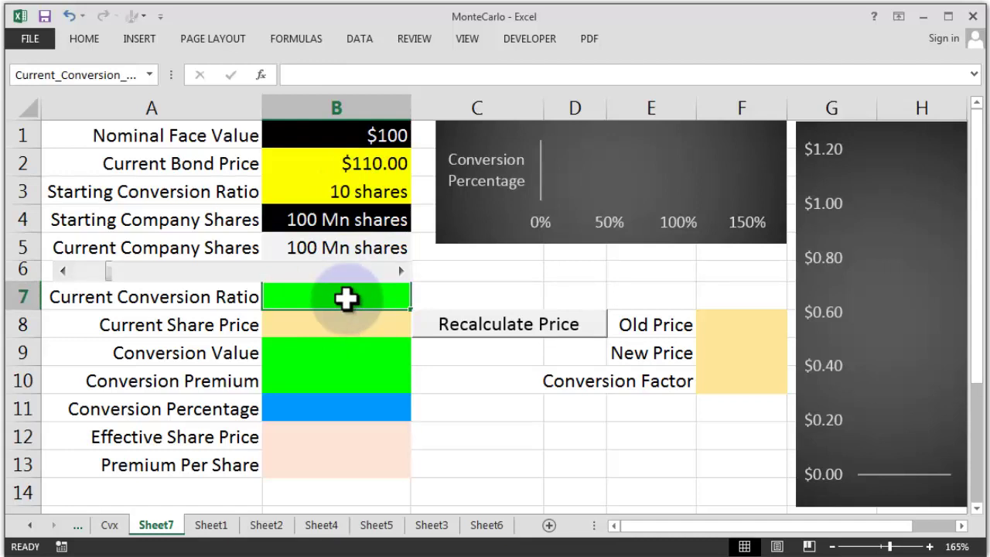
{"action": "left_click", "coordinate": [391, 194]}
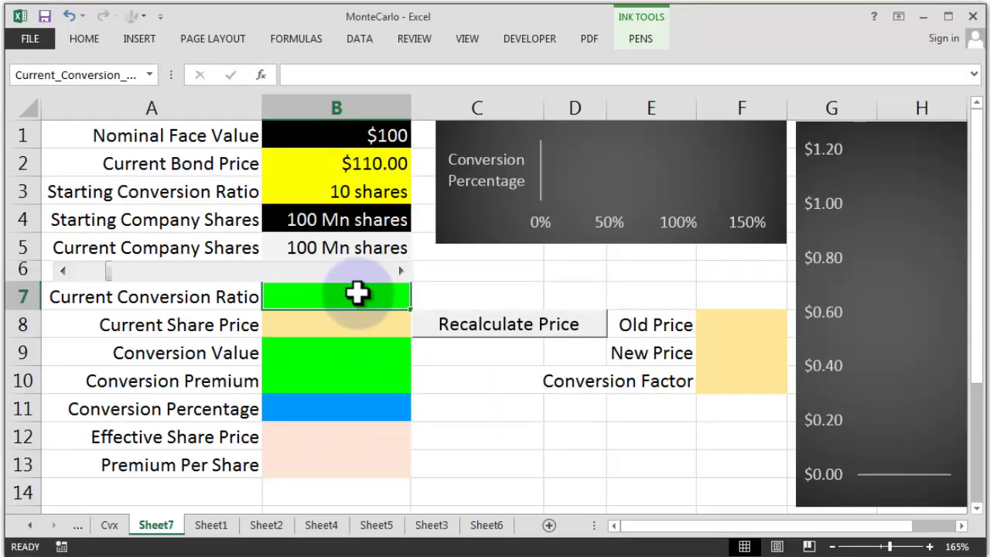
{"action": "left_click", "coordinate": [384, 244]}
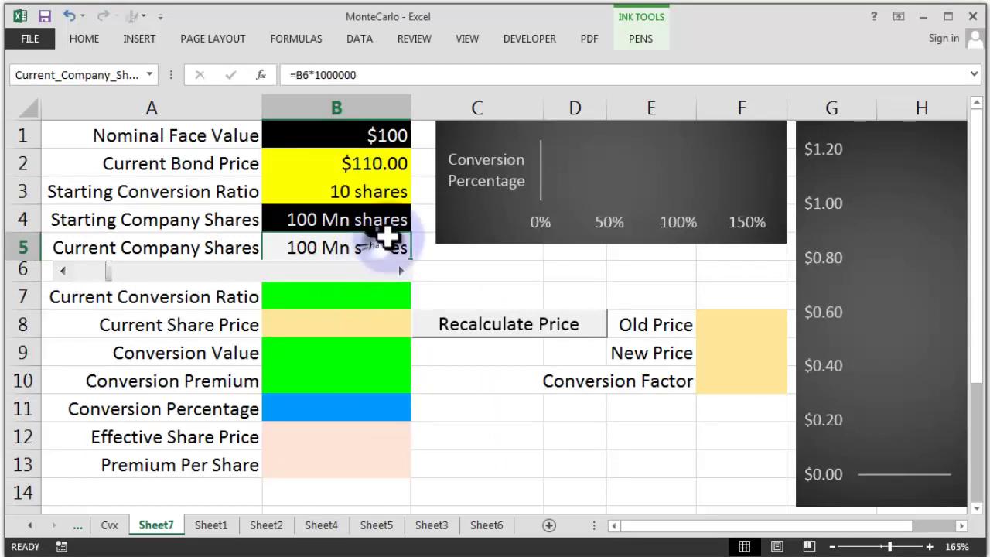
{"action": "left_click", "coordinate": [379, 220]}
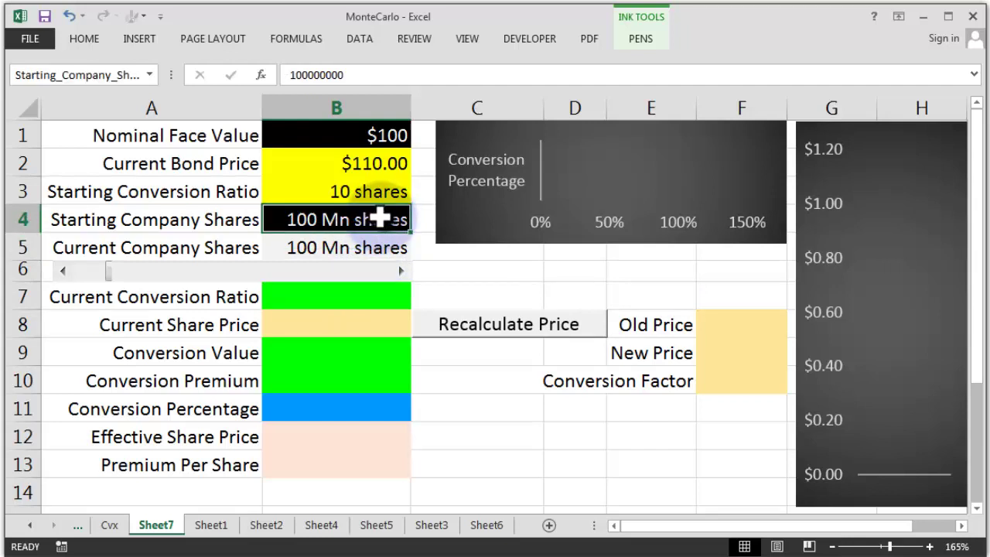
Enter =(Current Company Shares/Starting Company Shares)*Starting Conversion Ratio in B7, giving 10.00 shares
{"action": "left_click", "coordinate": [362, 293]}
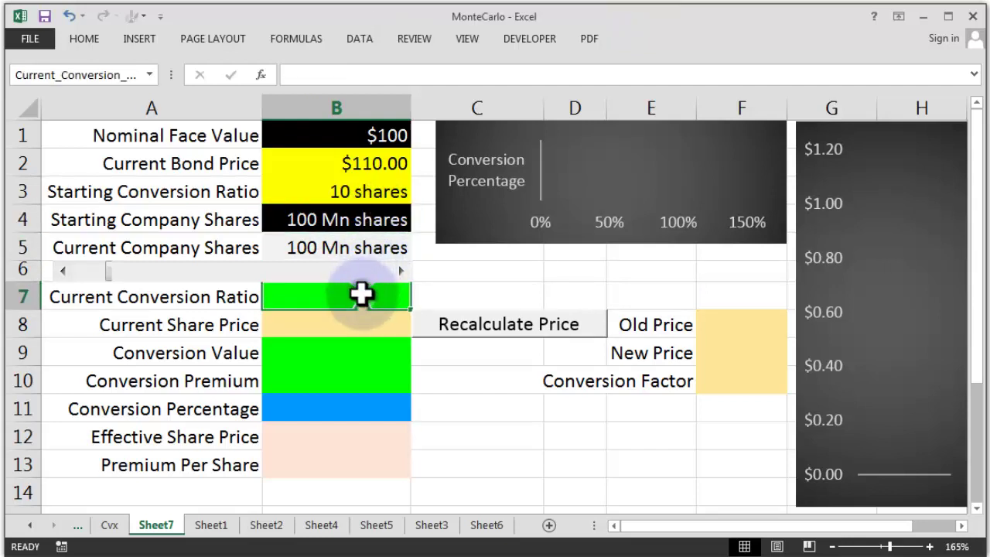
{"action": "type", "text": "="}
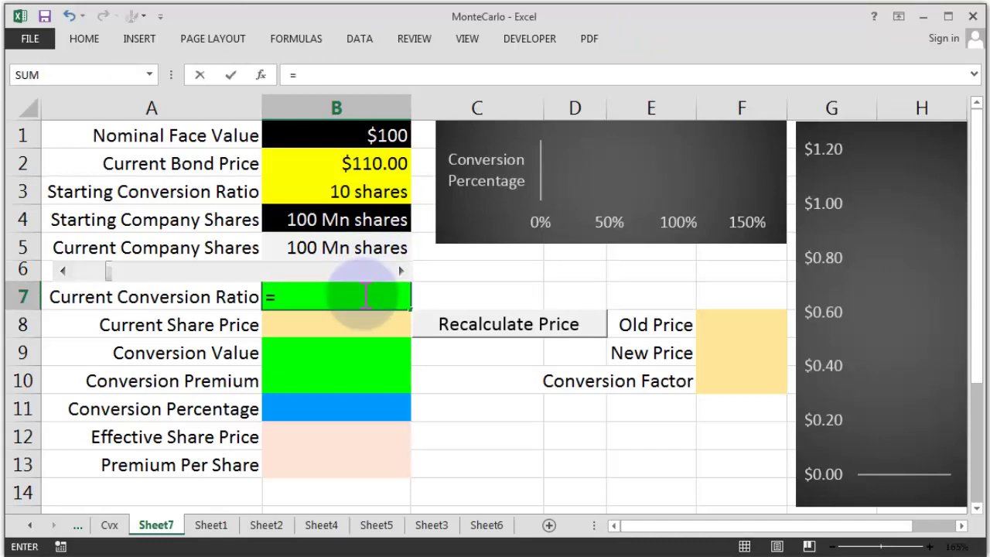
{"action": "type", "text": "("}
{"action": "left_click", "coordinate": [363, 249]}
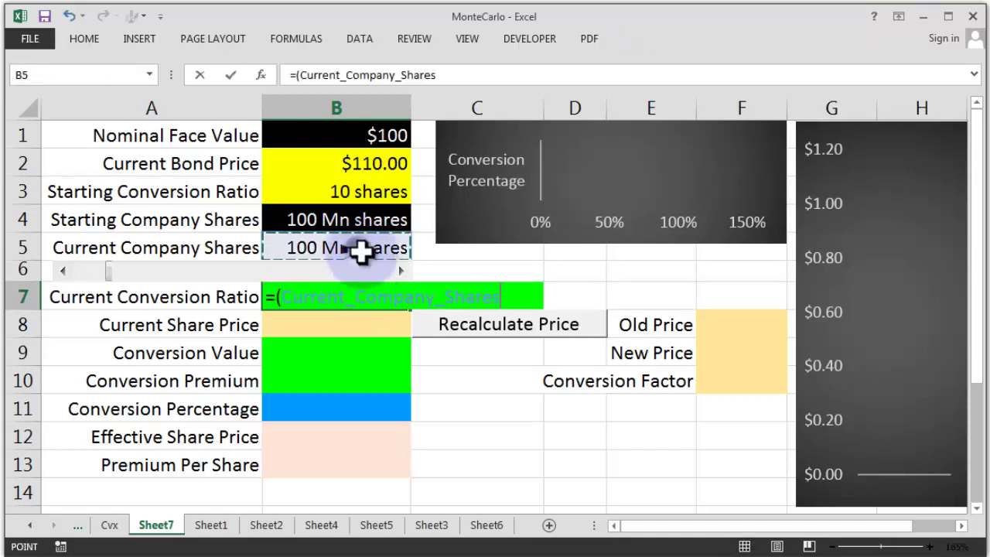
{"action": "type", "text": "/"}
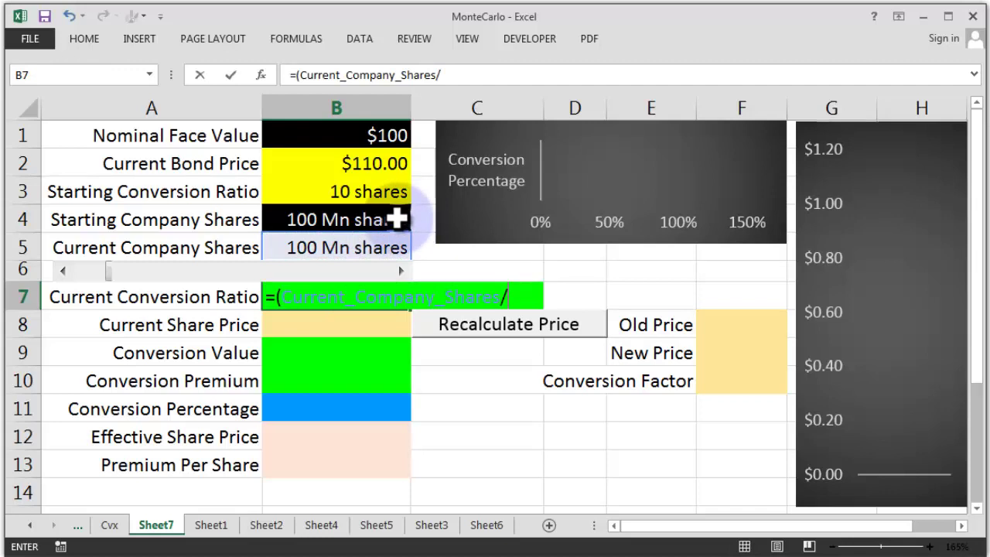
{"action": "left_click", "coordinate": [396, 220]}
{"action": "type", "text": ")*"}
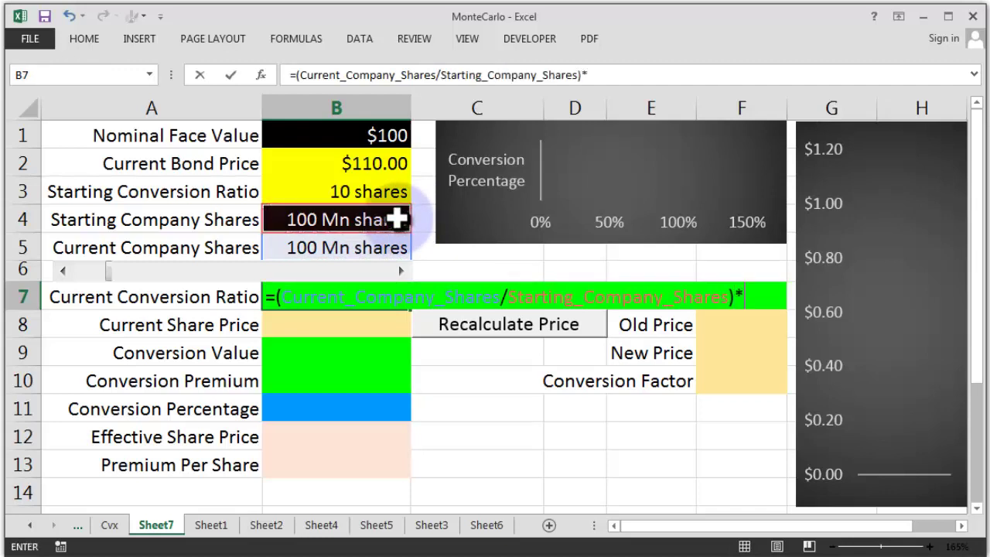
{"action": "left_click", "coordinate": [394, 194]}
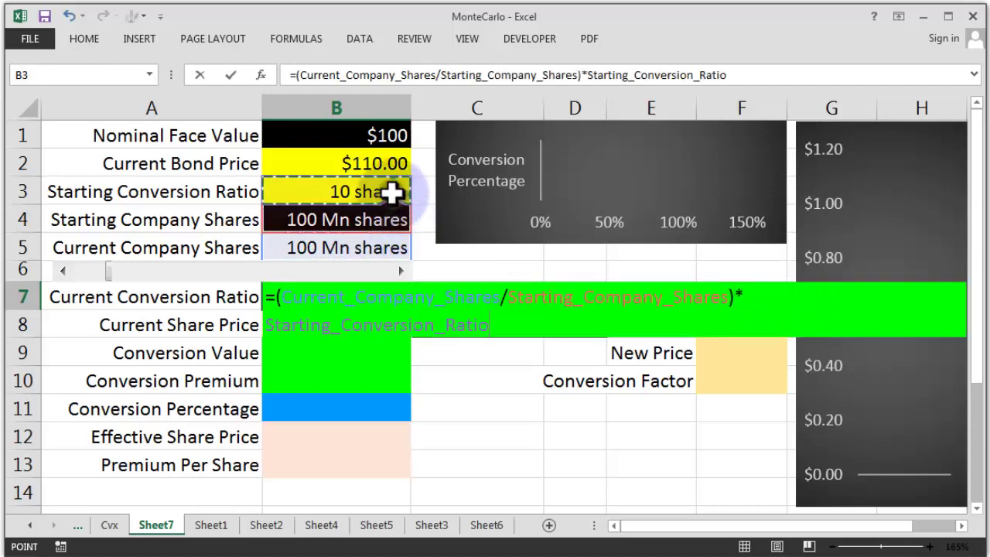
{"action": "key", "text": "Return"}
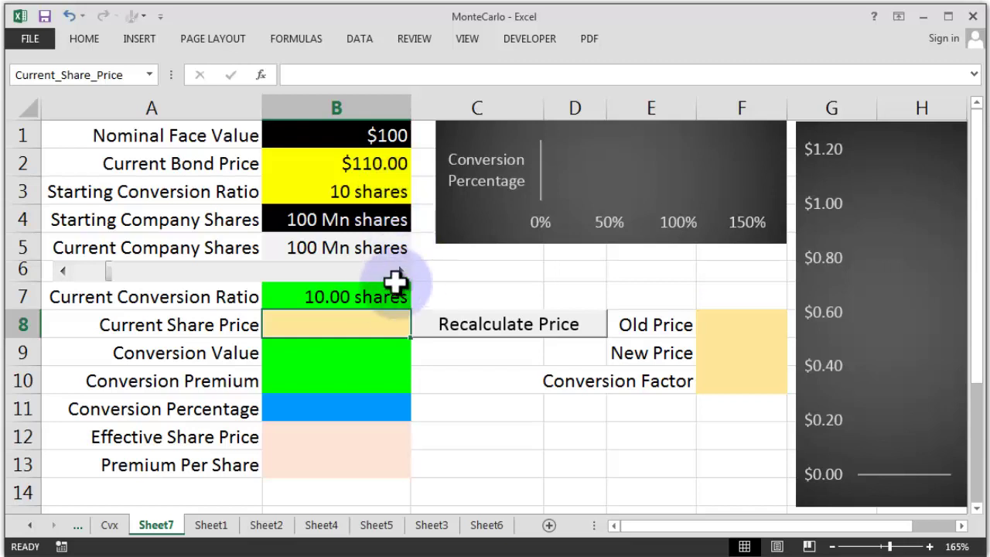
Move B7's comment beside the cell and edit it to show the formula
{"action": "left_click", "coordinate": [376, 294]}
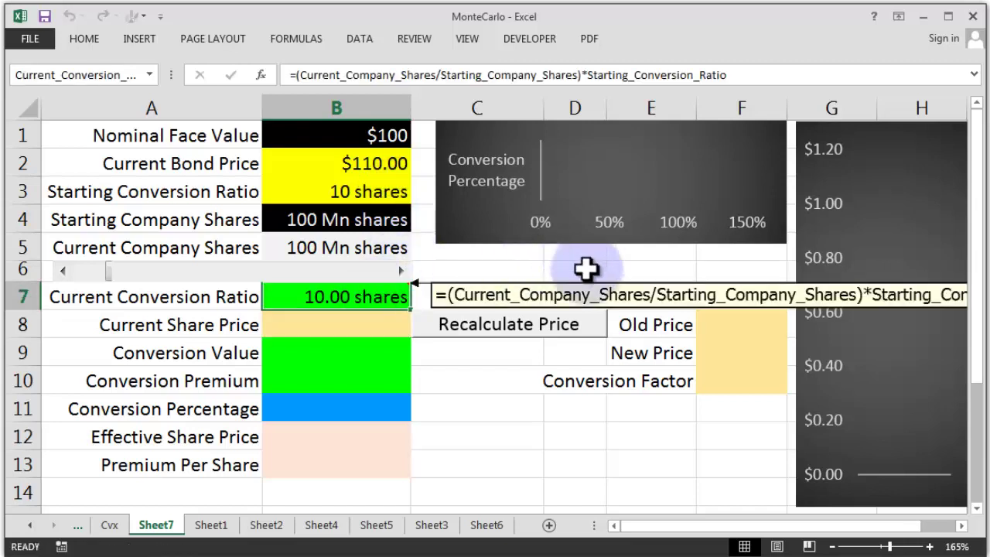
{"action": "left_click_drag", "start_coordinate": [630, 280], "coordinate": [625, 245]}
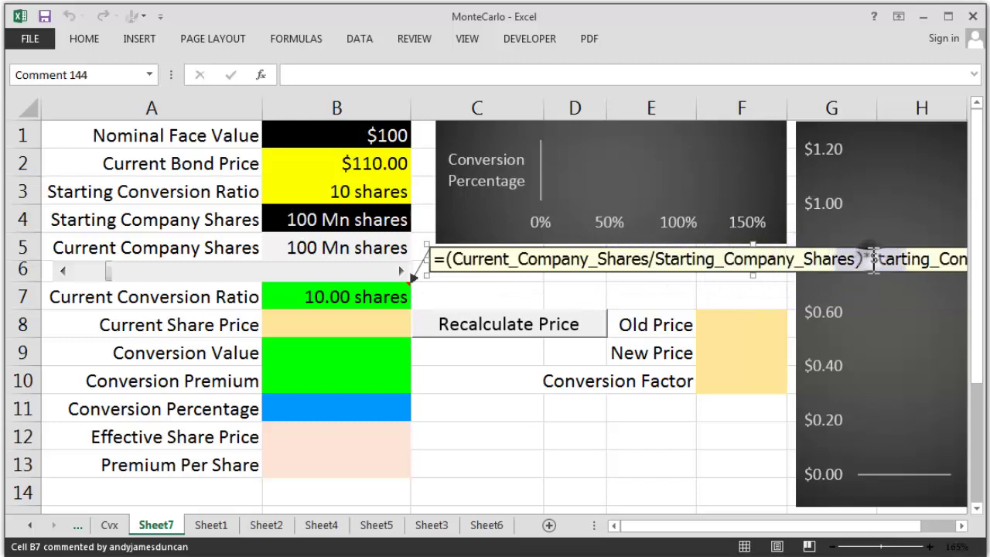
{"action": "left_click_drag", "start_coordinate": [874, 260], "coordinate": [915, 266]}
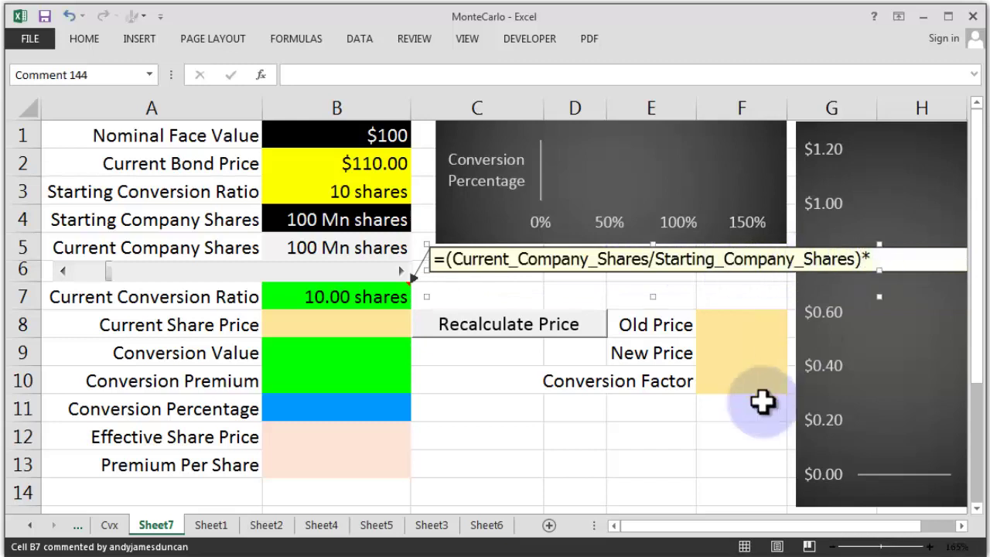
{"action": "left_click", "coordinate": [625, 415]}
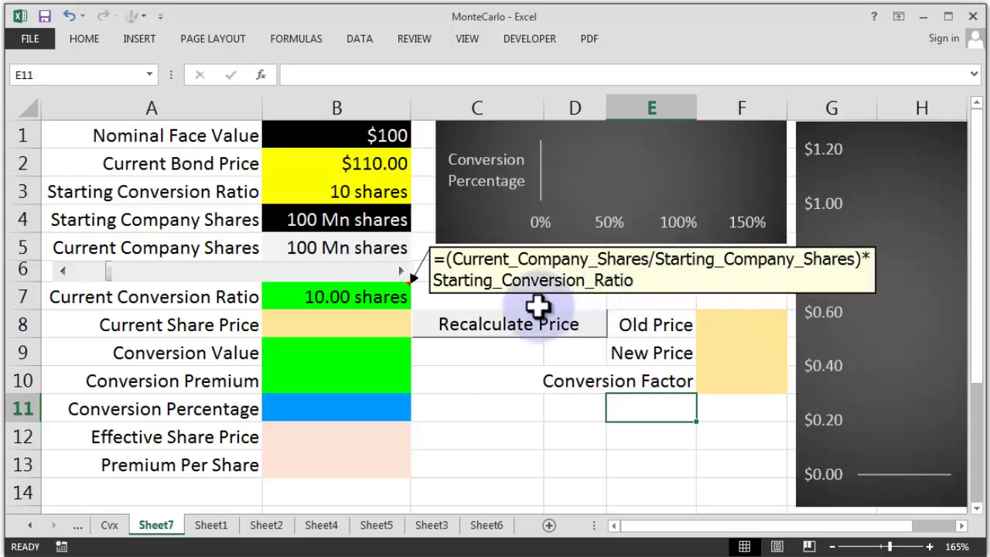
Enter 8 as the Current Share Price in B8
{"action": "left_click", "coordinate": [367, 327]}
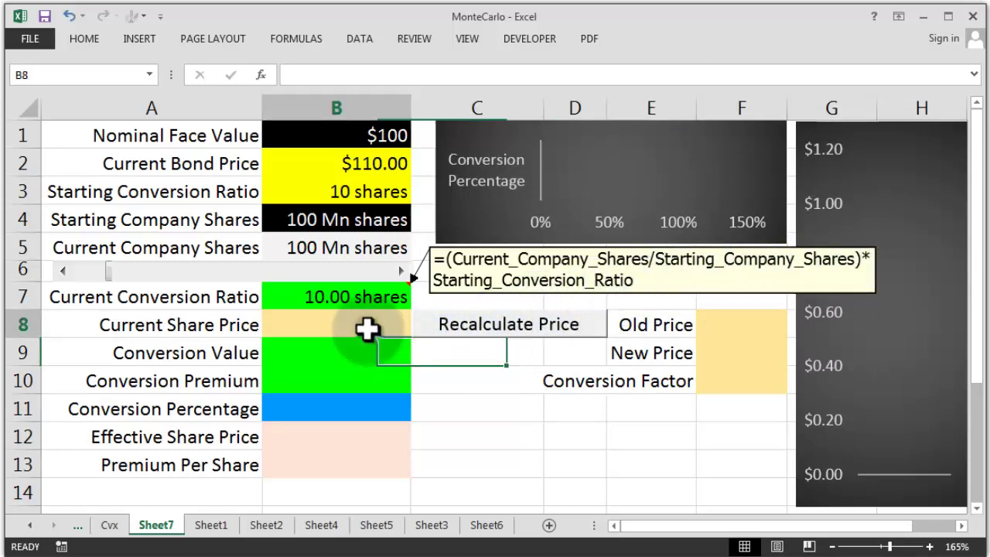
{"action": "type", "text": "8"}
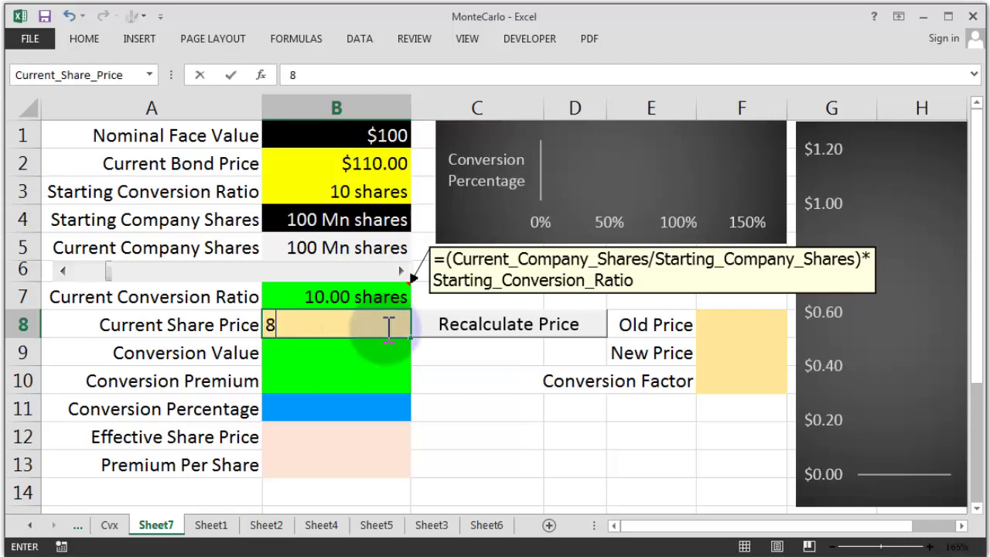
{"action": "key", "text": "Return"}
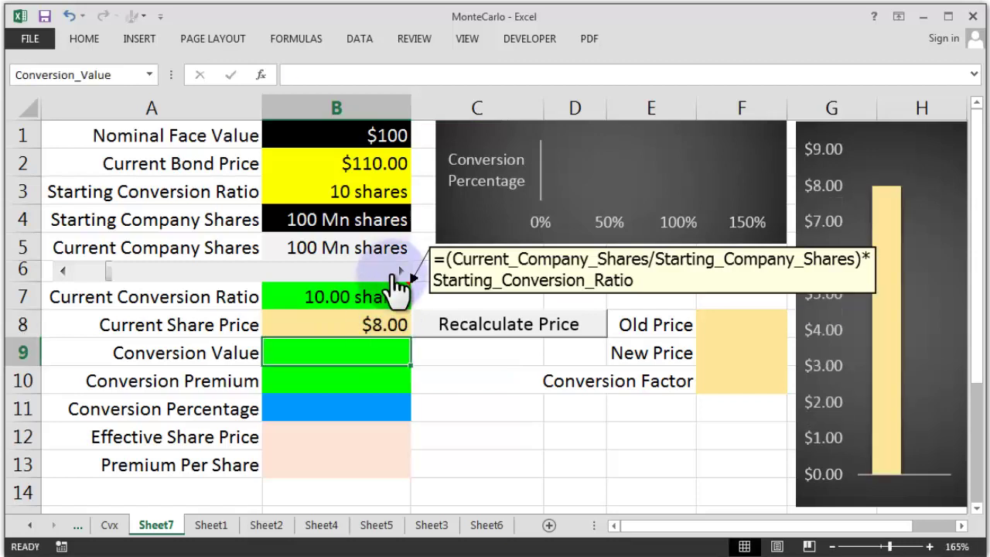
{"action": "left_click", "coordinate": [387, 301]}
{"action": "left_click", "coordinate": [387, 326]}
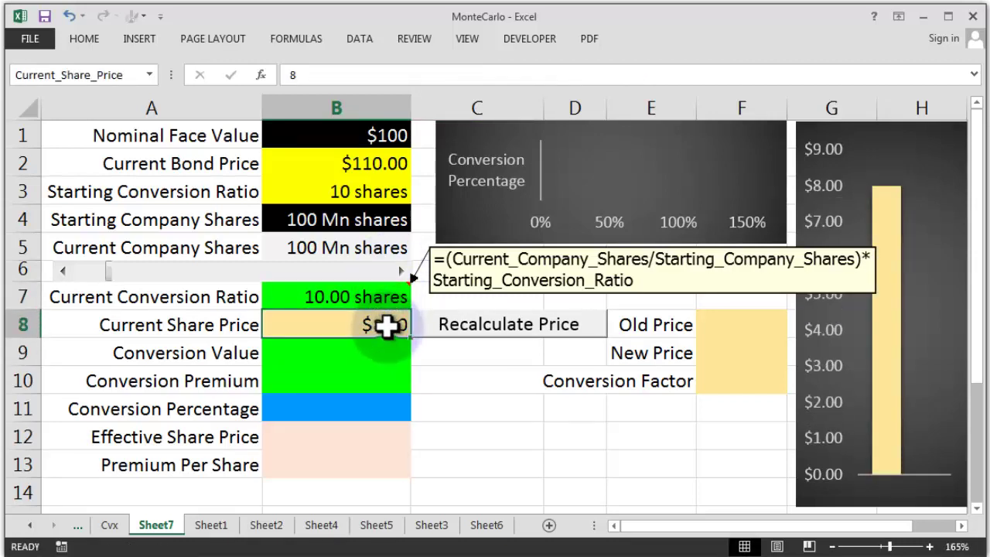
{"action": "left_click", "coordinate": [395, 163]}
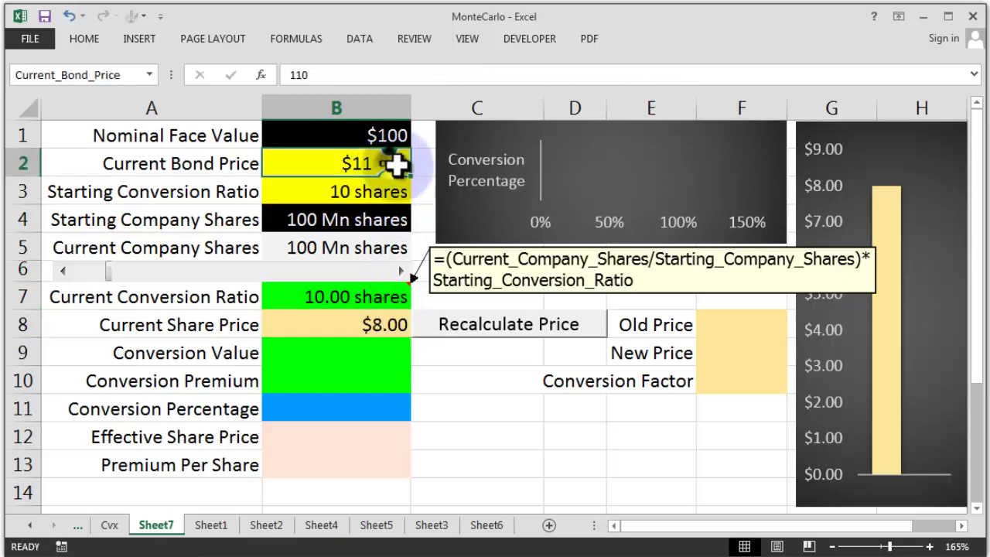
Set B9 Conversion Value to conversion ratio times share price ($80.00) and show its formula callout
{"action": "left_click", "coordinate": [355, 350]}
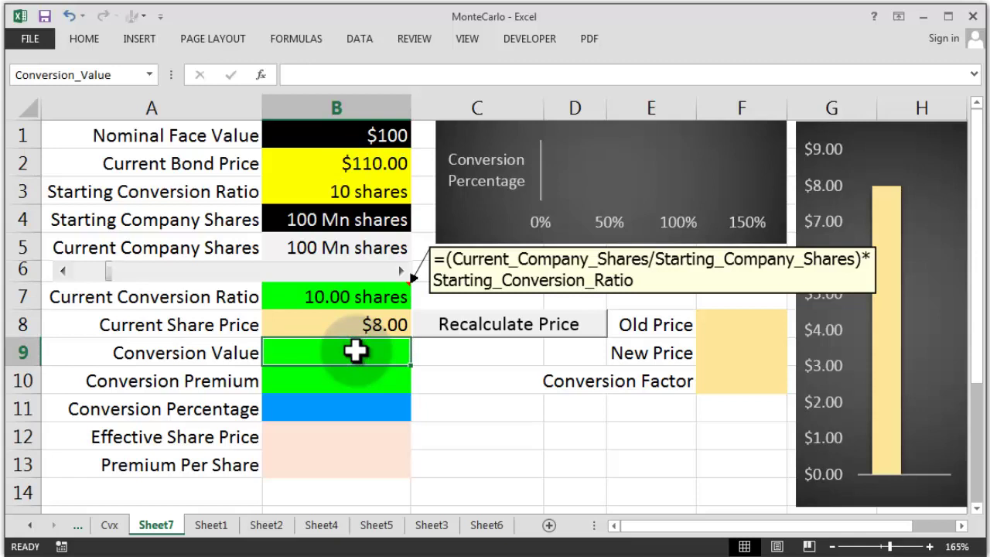
{"action": "type", "text": "="}
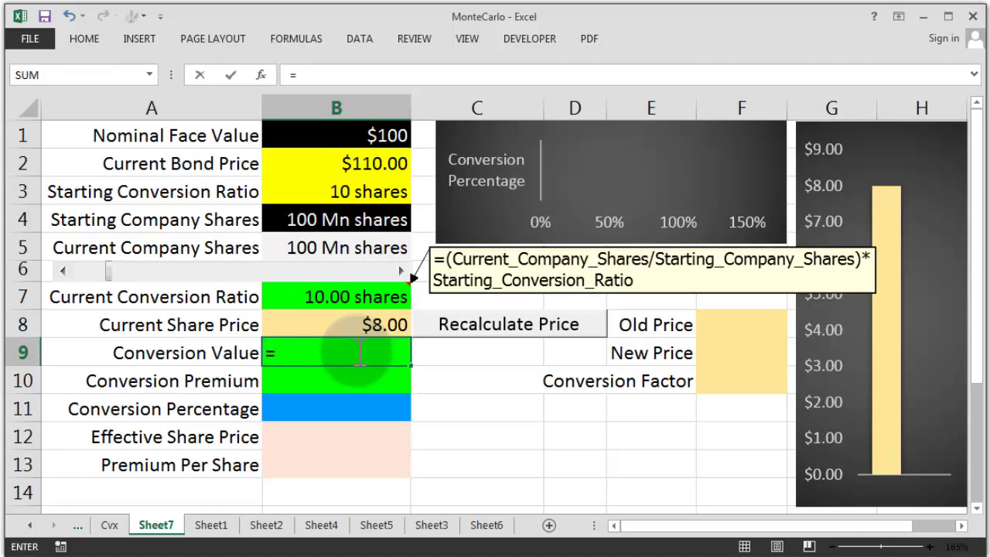
{"action": "left_click", "coordinate": [361, 297]}
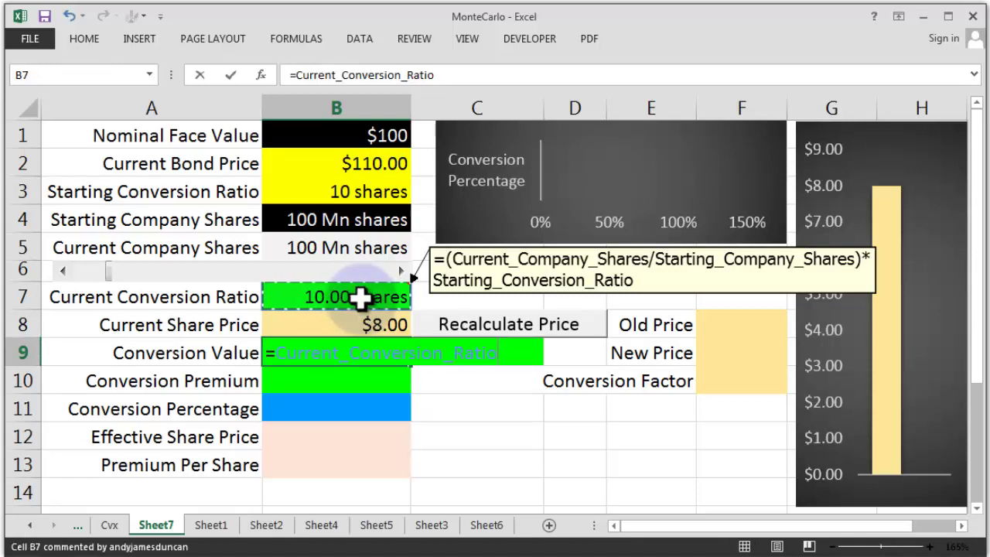
{"action": "type", "text": "*"}
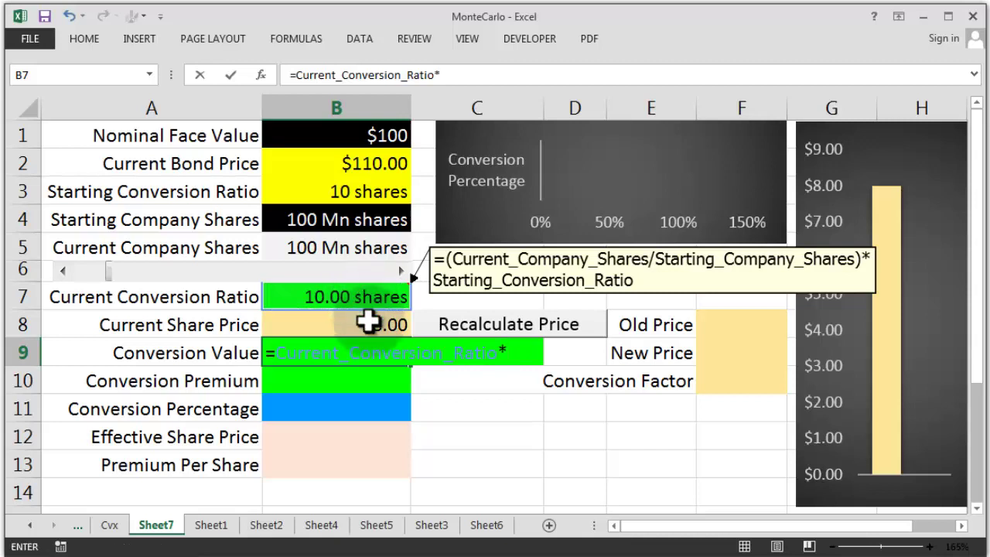
{"action": "left_click", "coordinate": [367, 321]}
{"action": "key", "text": "Return"}
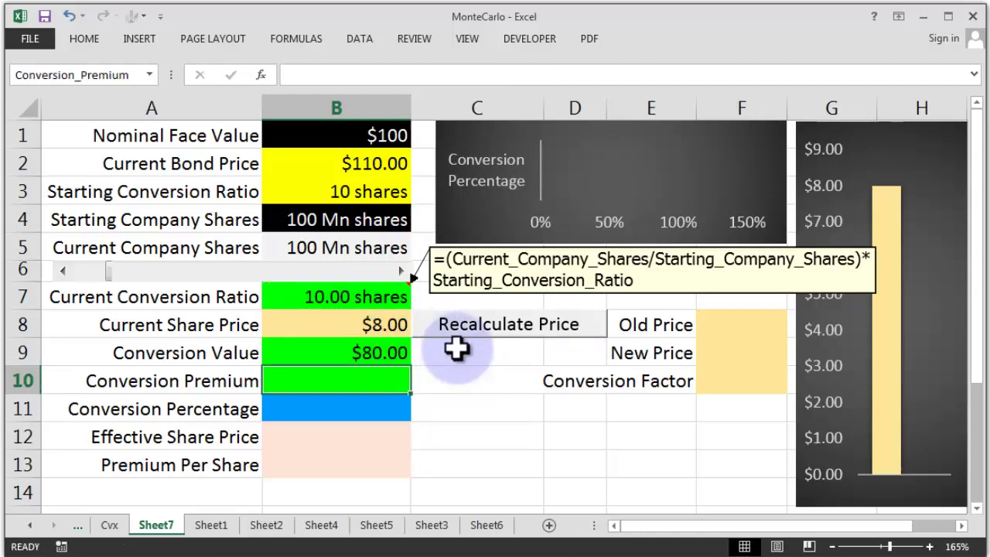
{"action": "left_click", "coordinate": [389, 353]}
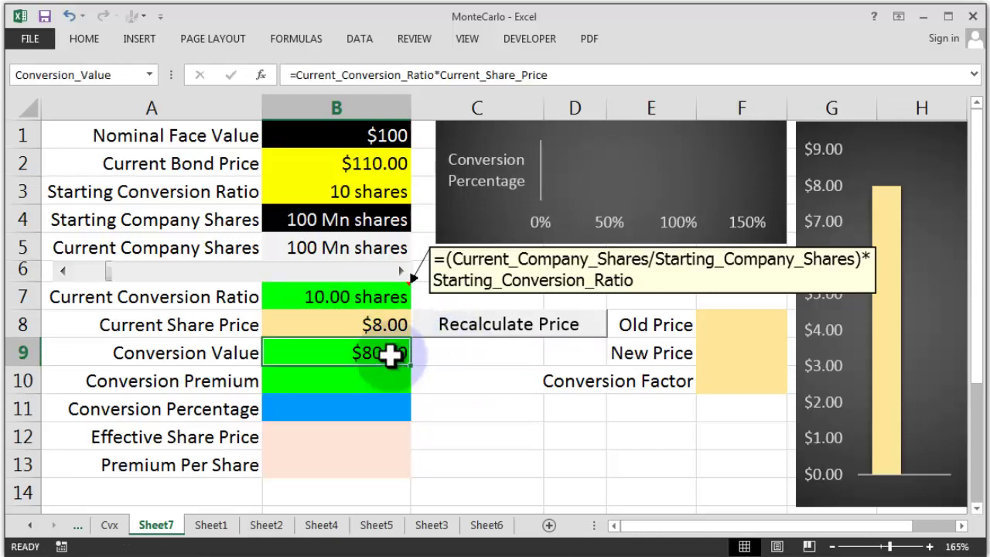
{"action": "left_click", "coordinate": [576, 331]}
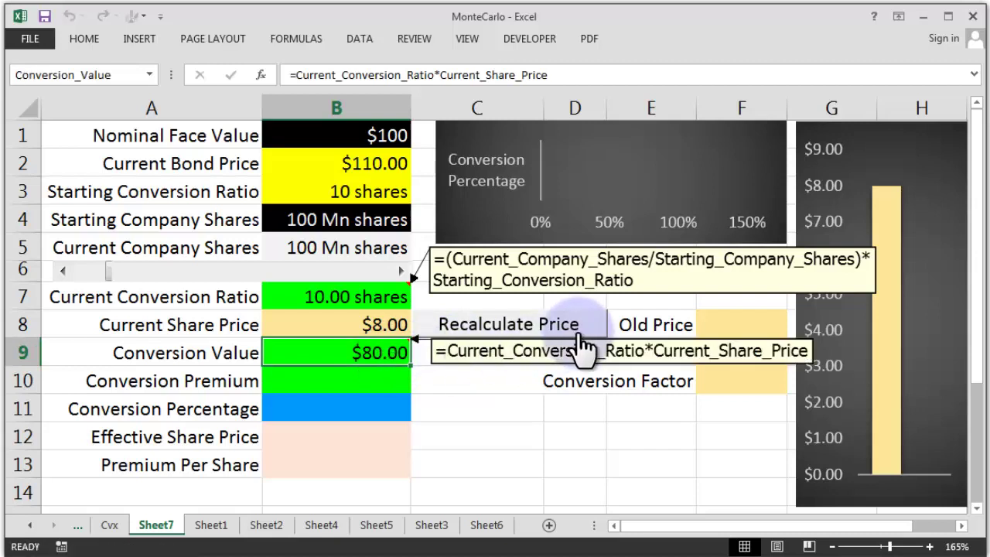
{"action": "left_click_drag", "start_coordinate": [578, 335], "coordinate": [632, 397]}
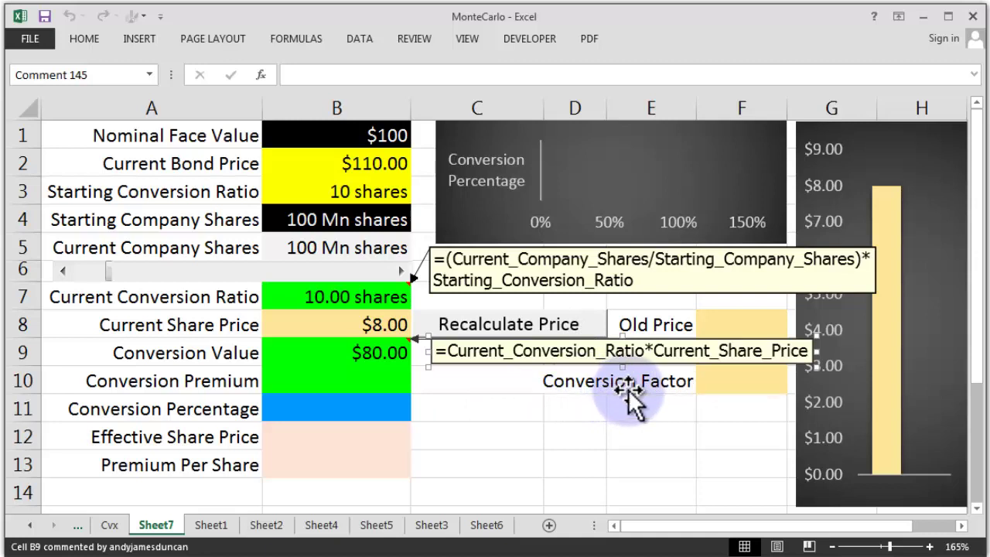
Enter =Current_Bond_Price-Conversion_Value in B10 for a $30.00 premium and place its formula callout
{"action": "left_click", "coordinate": [367, 381]}
{"action": "type", "text": "="}
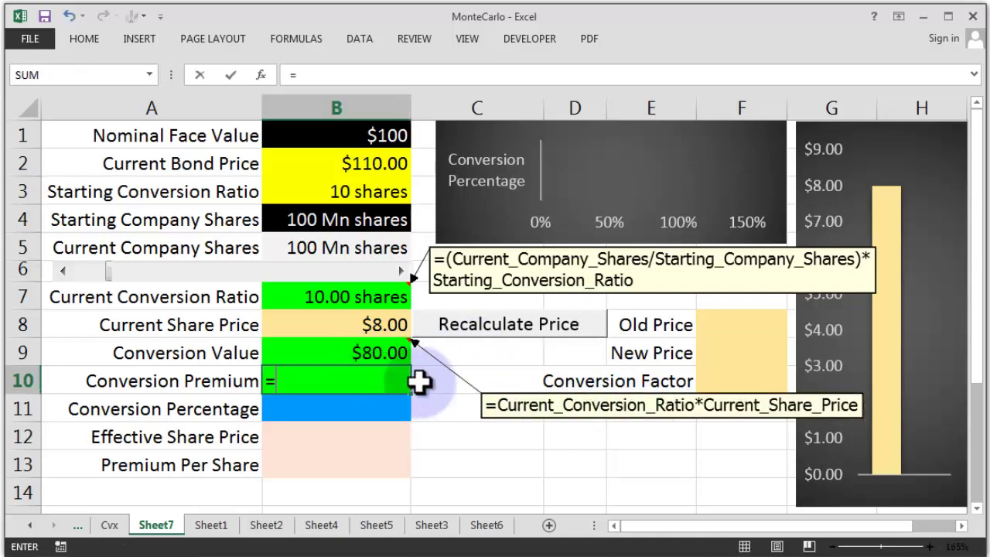
{"action": "left_click", "coordinate": [386, 161]}
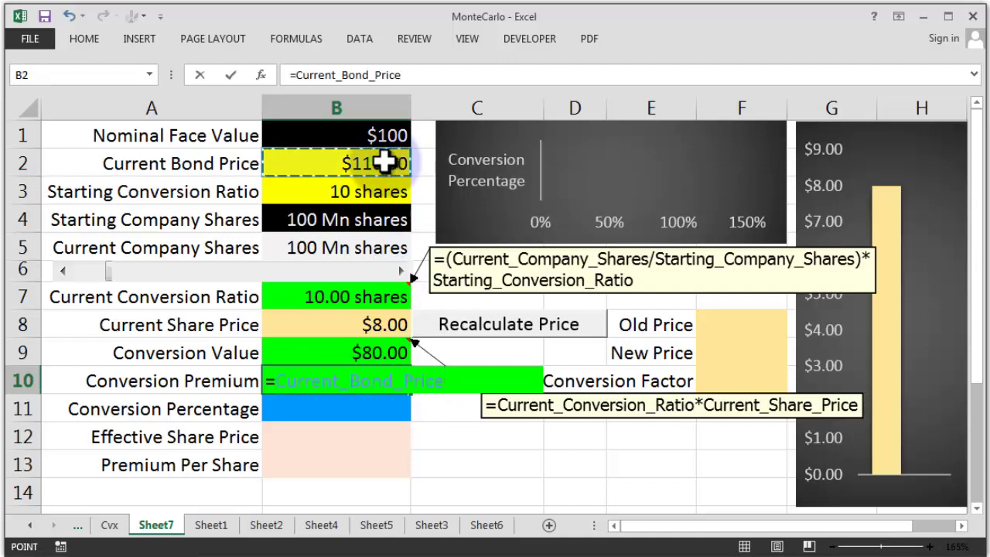
{"action": "left_click", "coordinate": [379, 350]}
{"action": "key", "text": "Return"}
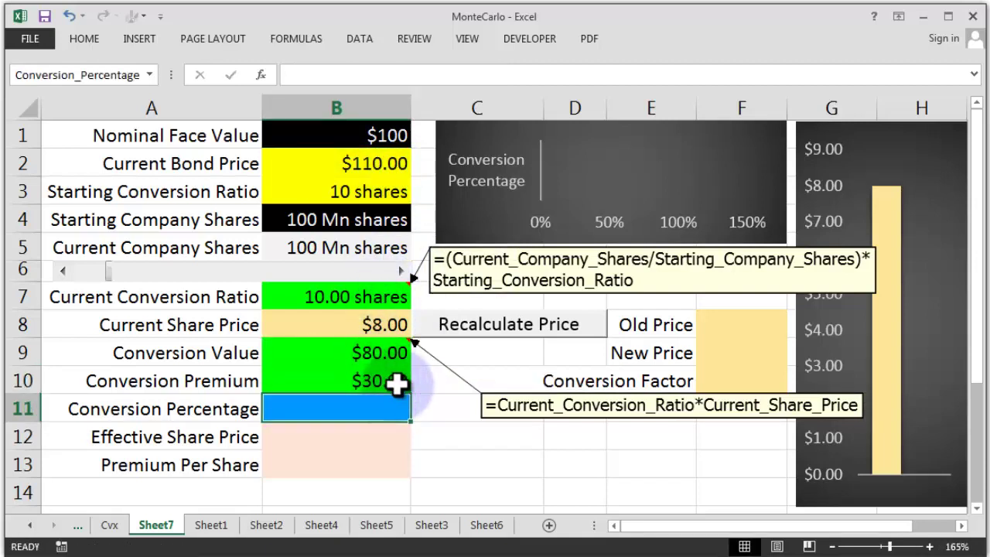
{"action": "left_click", "coordinate": [395, 378]}
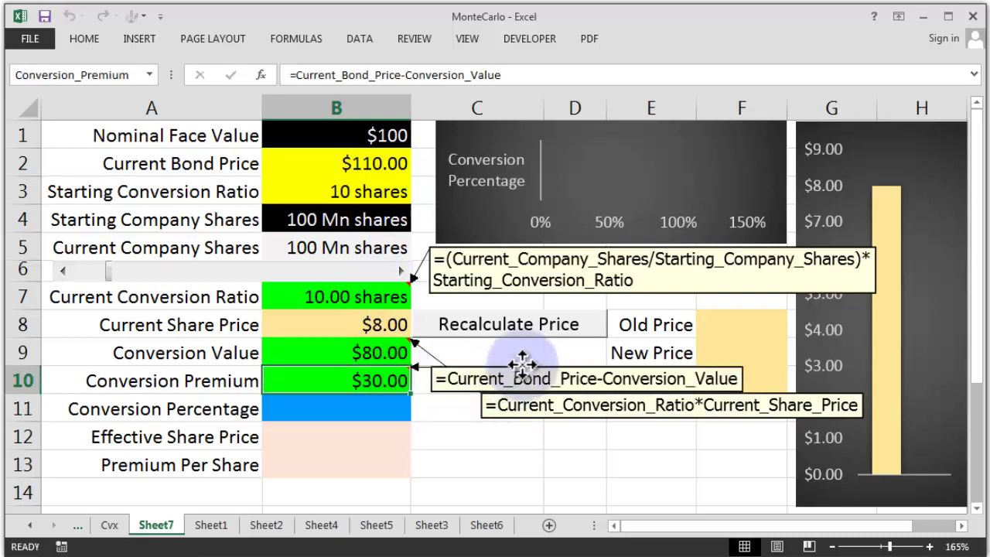
{"action": "left_click_drag", "start_coordinate": [521, 363], "coordinate": [560, 421]}
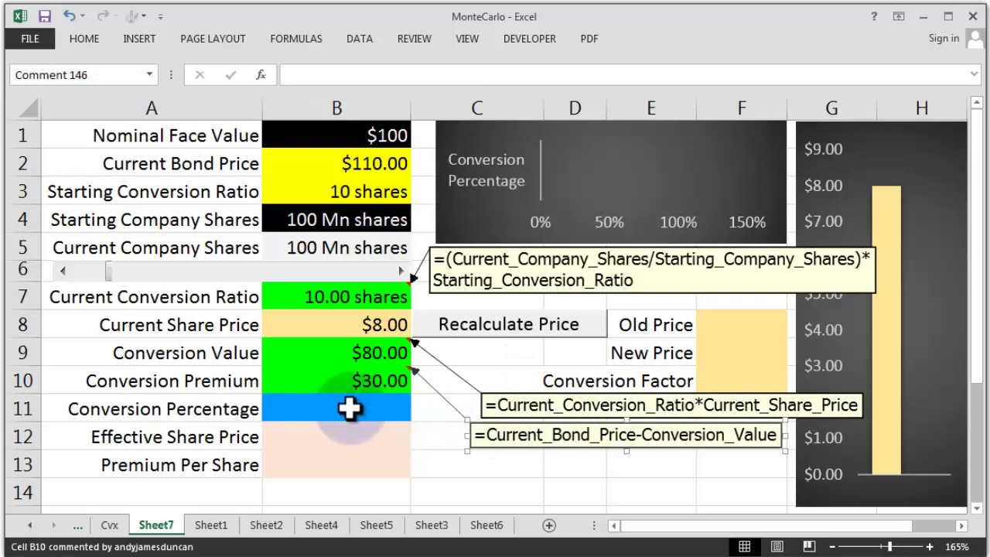
Enter =Conversion_Premium/Conversion_Value in B11 for 37.50%, with its formula callout below the others
{"action": "left_click", "coordinate": [349, 407]}
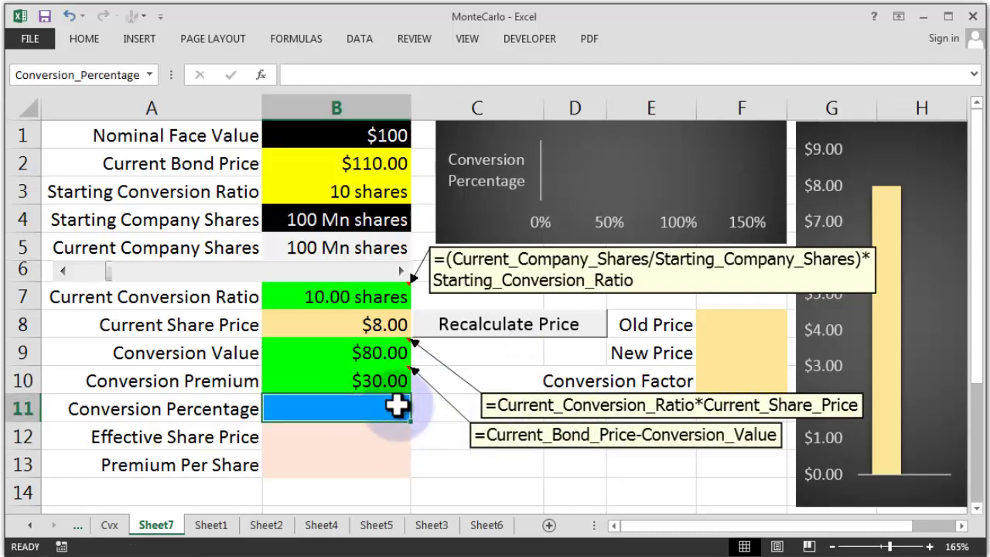
{"action": "left_click", "coordinate": [388, 380]}
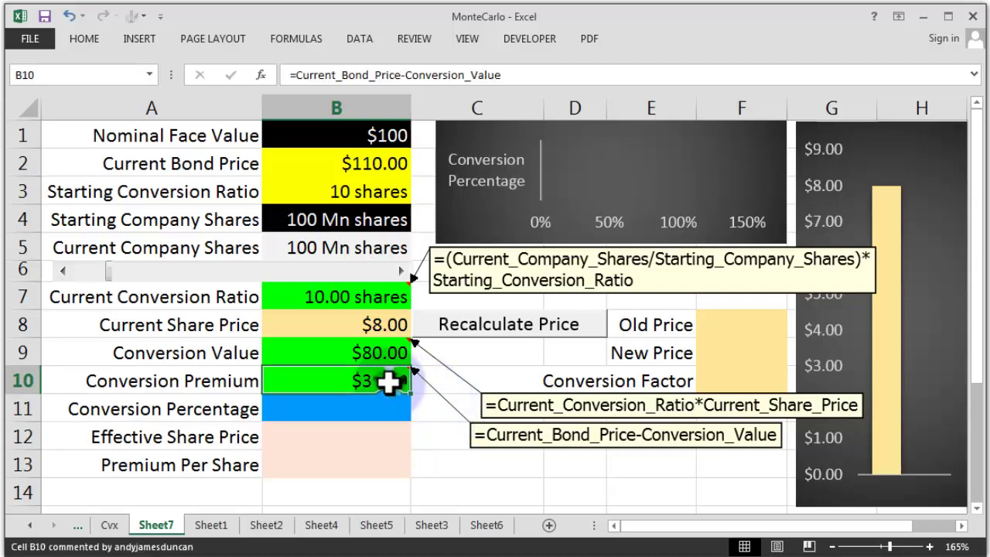
{"action": "left_click", "coordinate": [386, 349]}
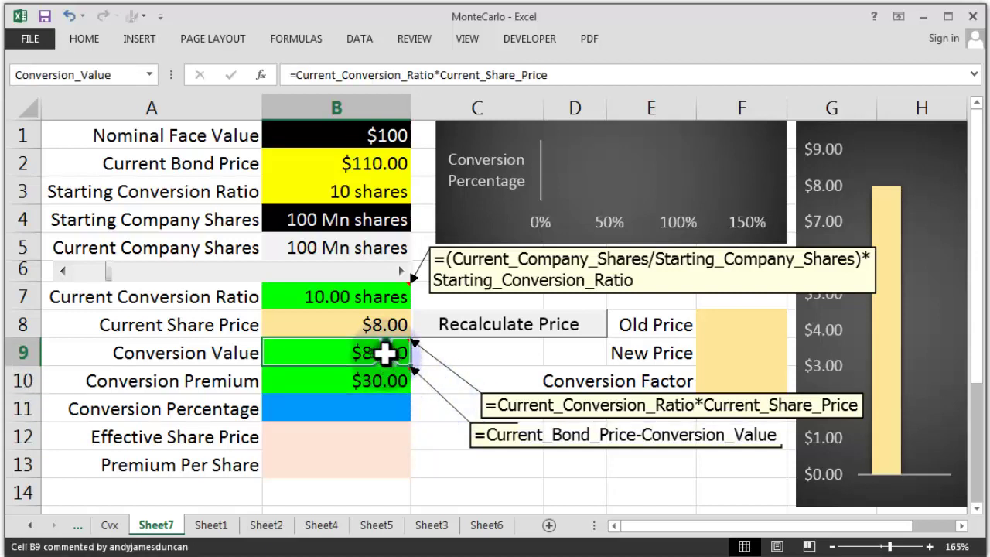
{"action": "left_click", "coordinate": [385, 402]}
{"action": "type", "text": "="}
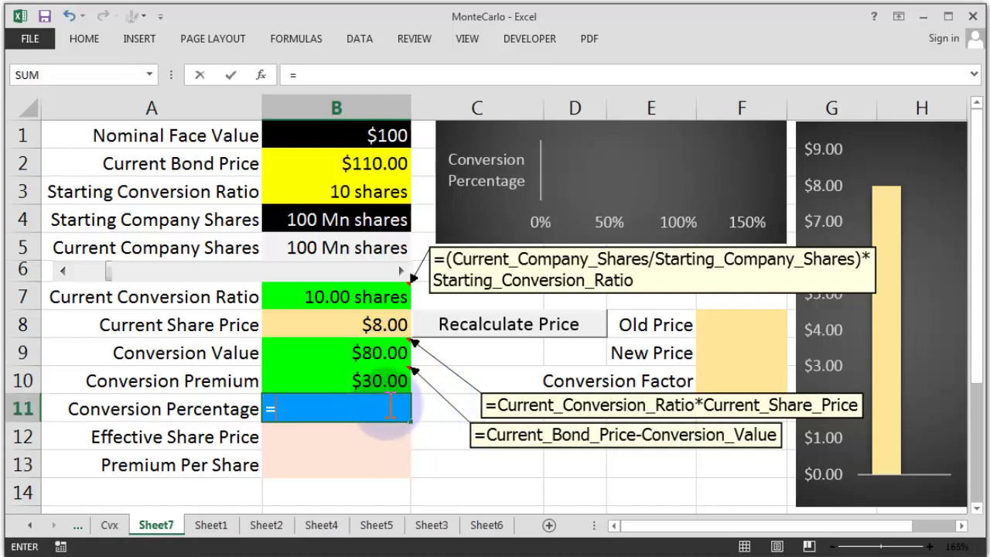
{"action": "left_click", "coordinate": [358, 380]}
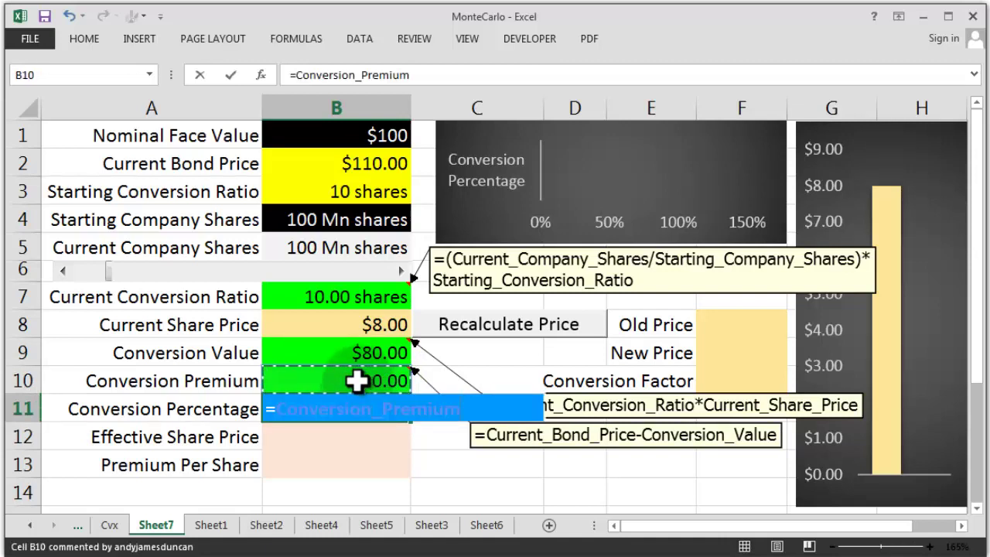
{"action": "left_click", "coordinate": [365, 350]}
{"action": "key", "text": "Return"}
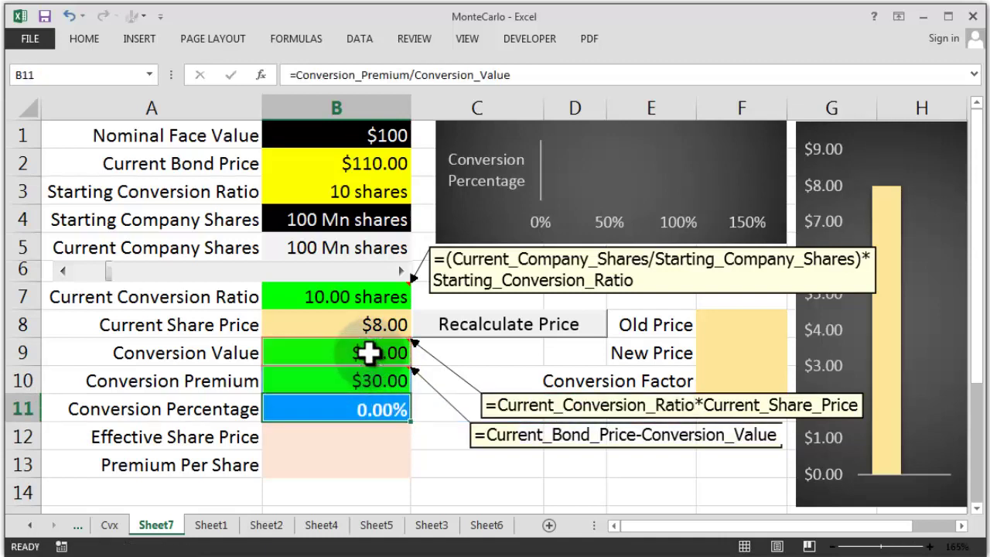
{"action": "left_click", "coordinate": [400, 409]}
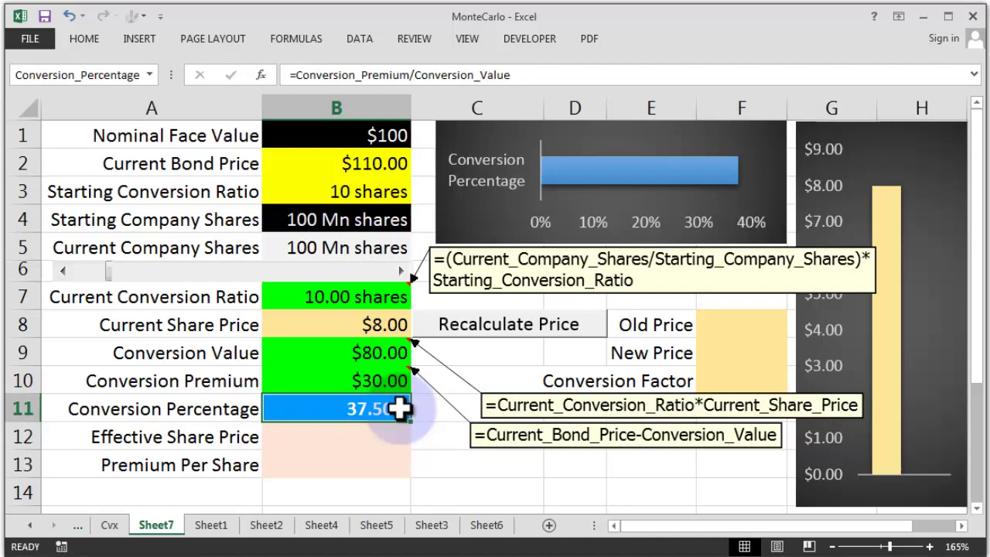
{"action": "key", "text": "ctrl+shift+c"}
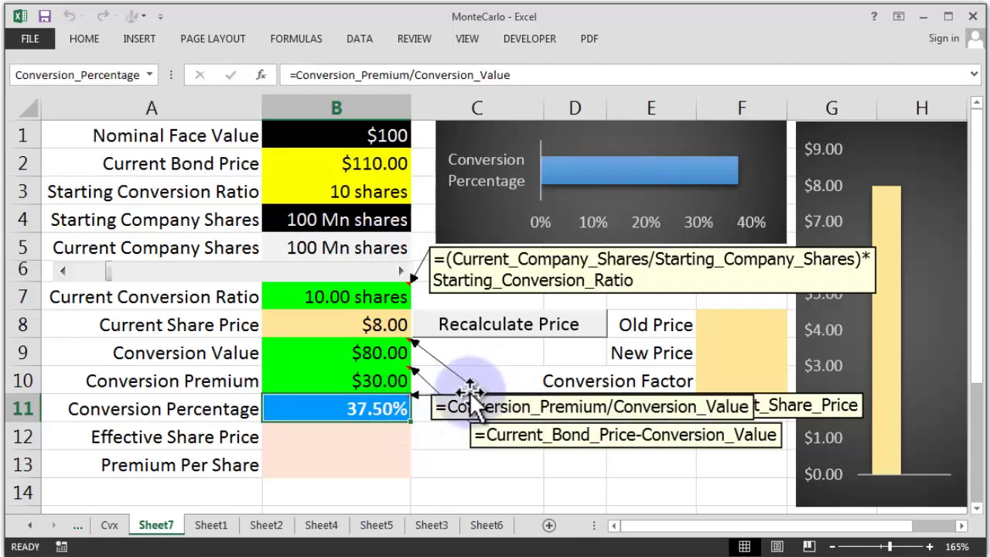
{"action": "left_click_drag", "start_coordinate": [473, 398], "coordinate": [442, 441]}
Enter =Current_Bond_Price/Current_Conversion_Ratio in B12, giving an $11.00 Effective Share Price
{"action": "left_click", "coordinate": [343, 435]}
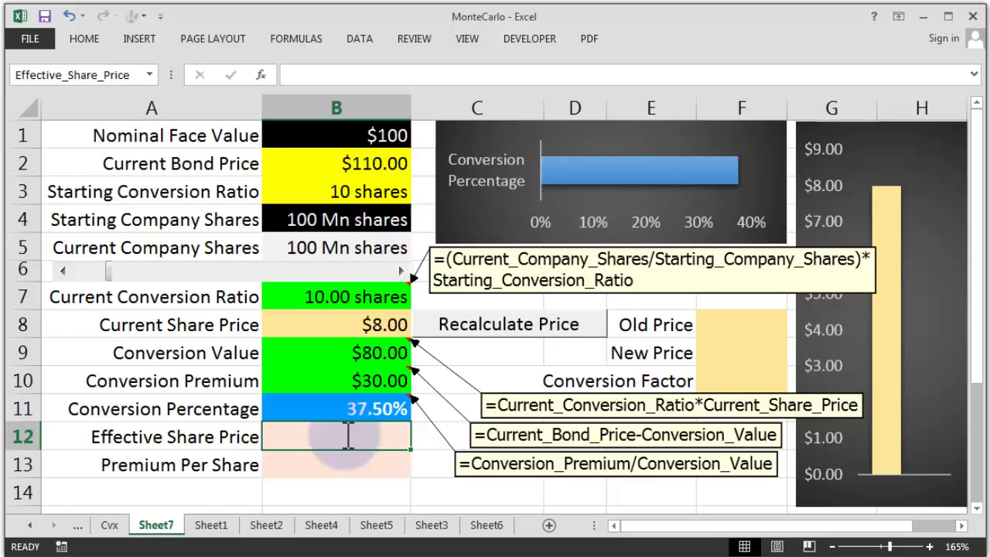
{"action": "type", "text": "="}
{"action": "left_click", "coordinate": [369, 163]}
{"action": "type", "text": "/"}
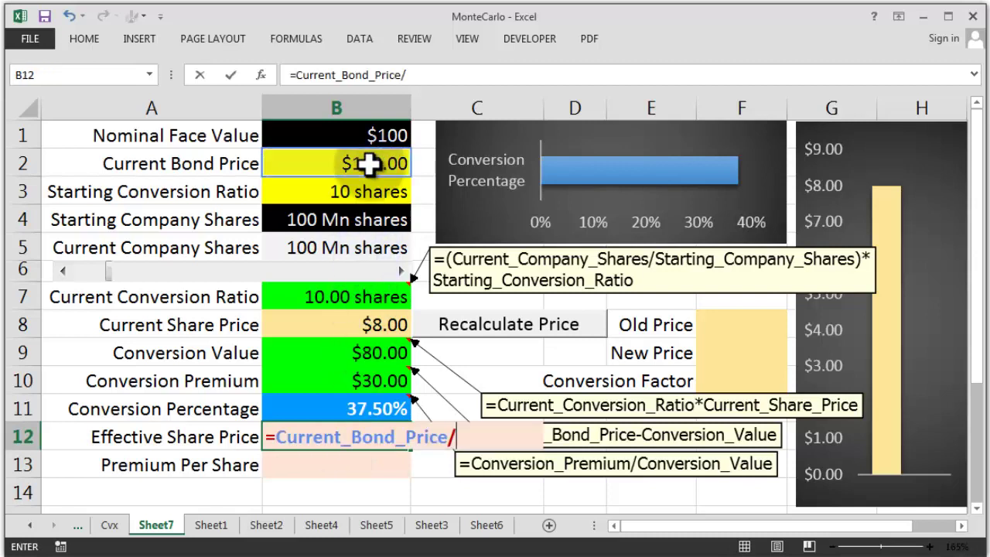
{"action": "left_click", "coordinate": [374, 290]}
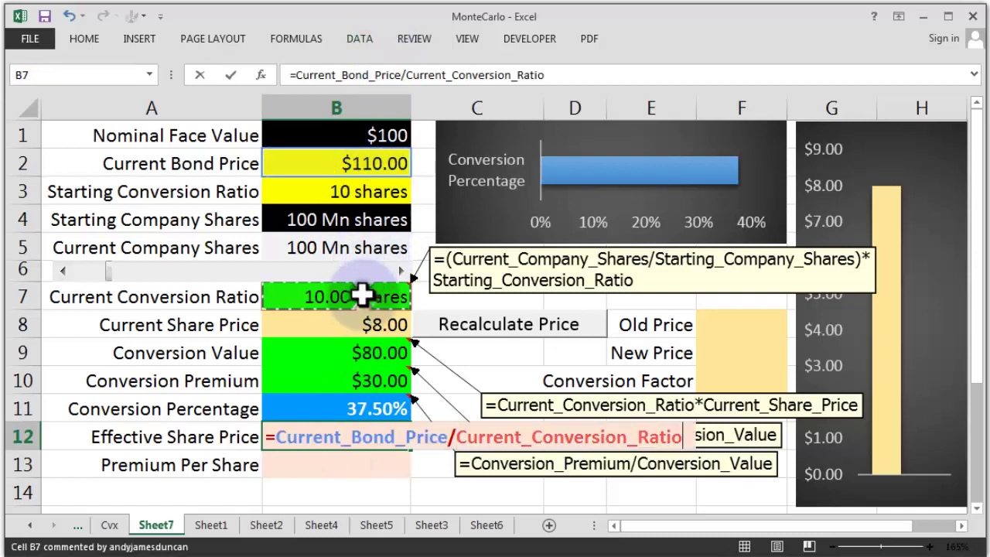
{"action": "key", "text": "Return"}
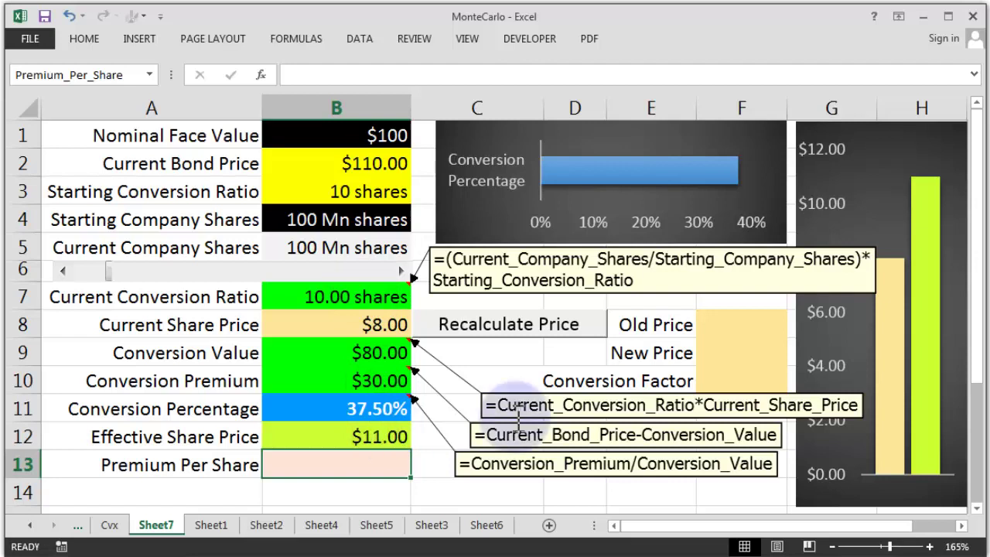
Enter =Effective_Share_Price-Current_Share_Price in B13 for a $3.00 Premium Per Share
{"action": "mouse_move", "coordinate": [927, 191]}
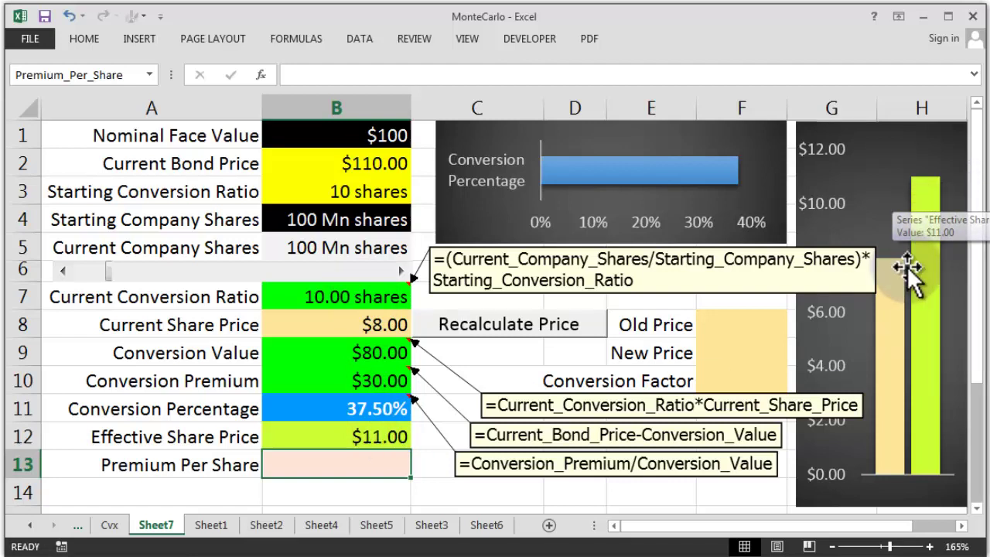
{"action": "mouse_move", "coordinate": [929, 209]}
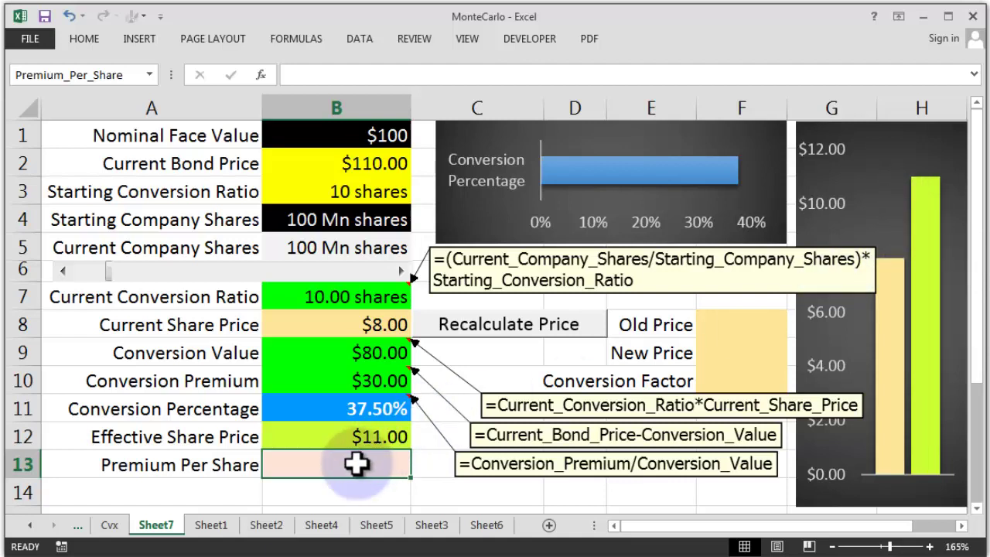
{"action": "type", "text": "="}
{"action": "left_click", "coordinate": [384, 436]}
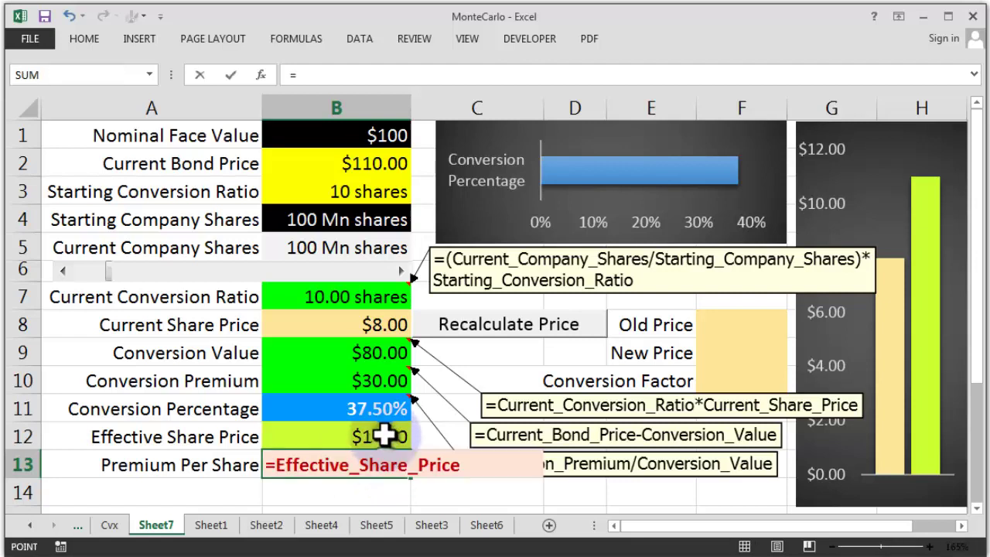
{"action": "left_click", "coordinate": [385, 326]}
{"action": "key", "text": "Return"}
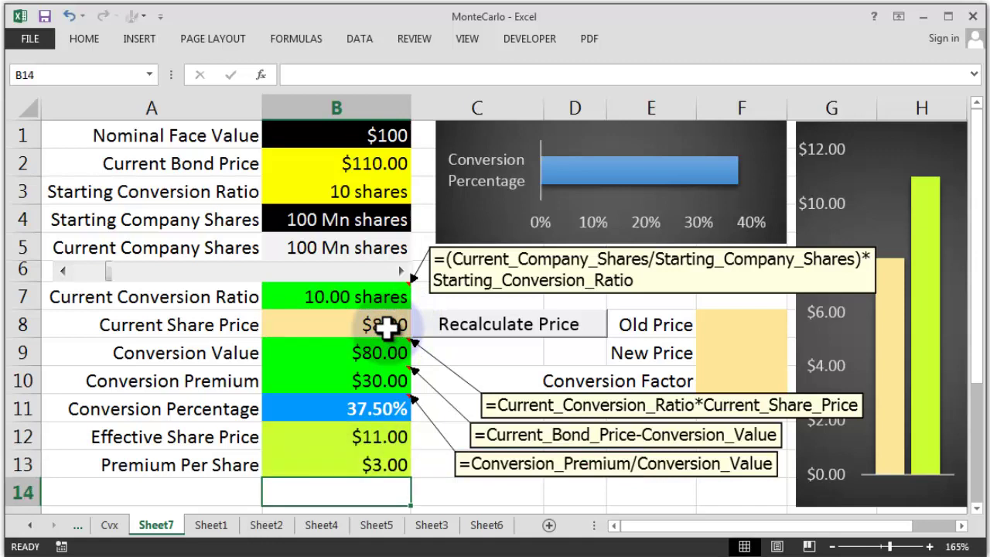
Move the B12 and B13 formula comments down onto row 14
{"action": "left_click", "coordinate": [389, 464]}
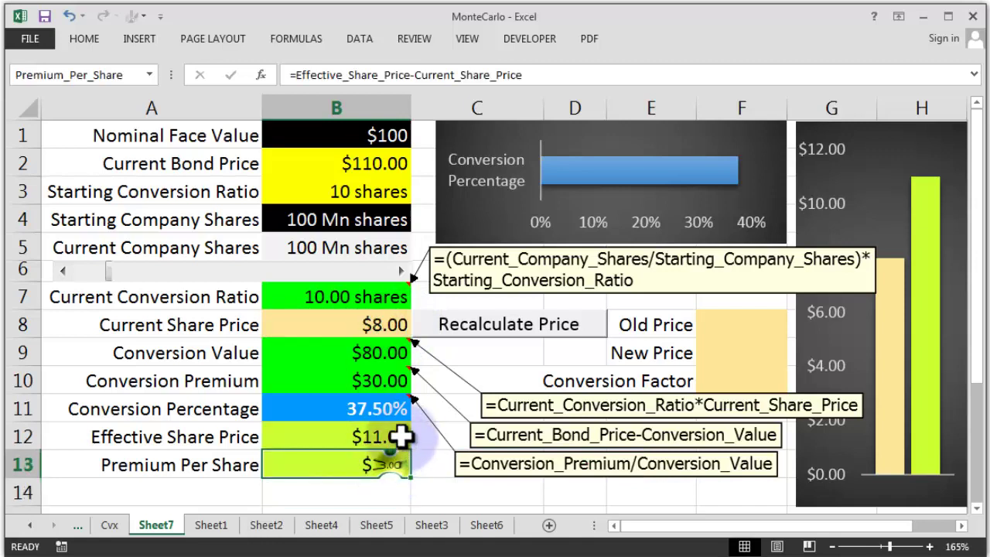
{"action": "left_click", "coordinate": [400, 435]}
{"action": "mouse_move", "coordinate": [401, 435]}
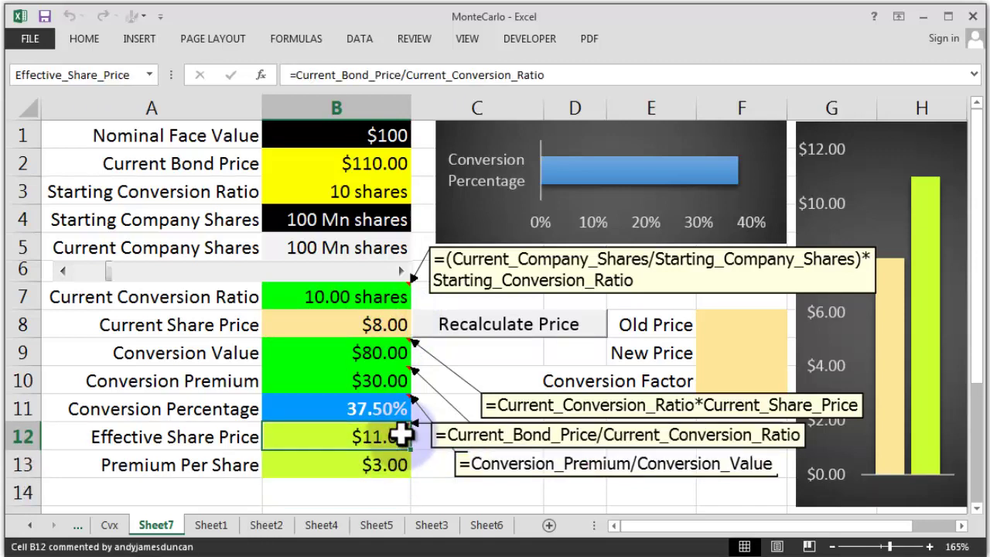
{"action": "left_click", "coordinate": [452, 442]}
{"action": "left_click_drag", "start_coordinate": [452, 444], "coordinate": [414, 480]}
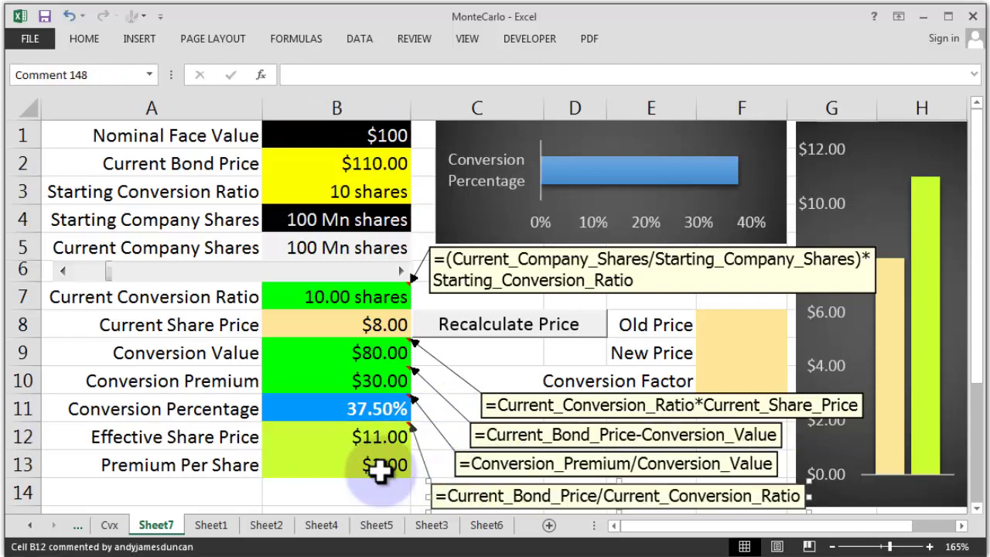
{"action": "left_click", "coordinate": [379, 464]}
{"action": "mouse_move", "coordinate": [380, 464]}
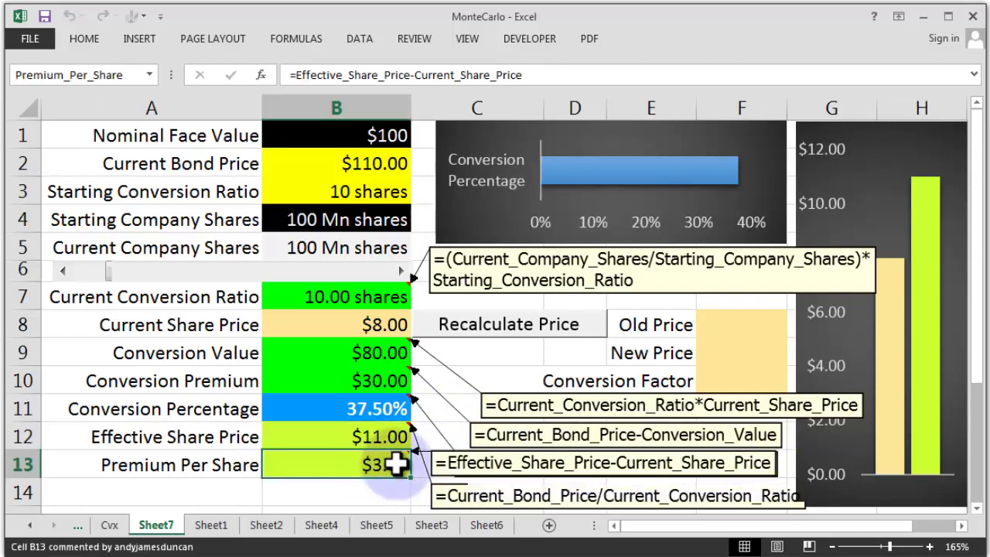
{"action": "left_click", "coordinate": [454, 459]}
{"action": "left_click_drag", "start_coordinate": [315, 473], "coordinate": [94, 483]}
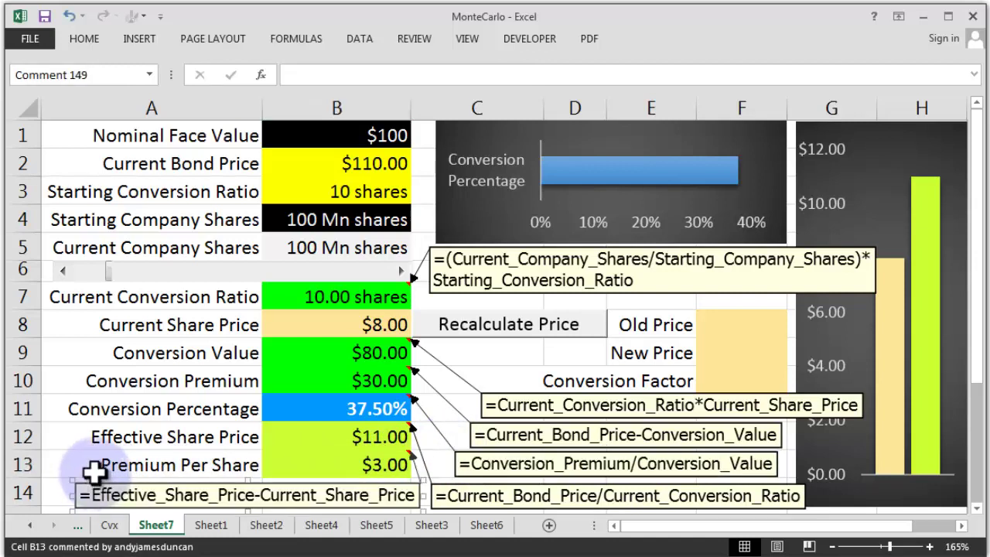
{"action": "left_click", "coordinate": [451, 486]}
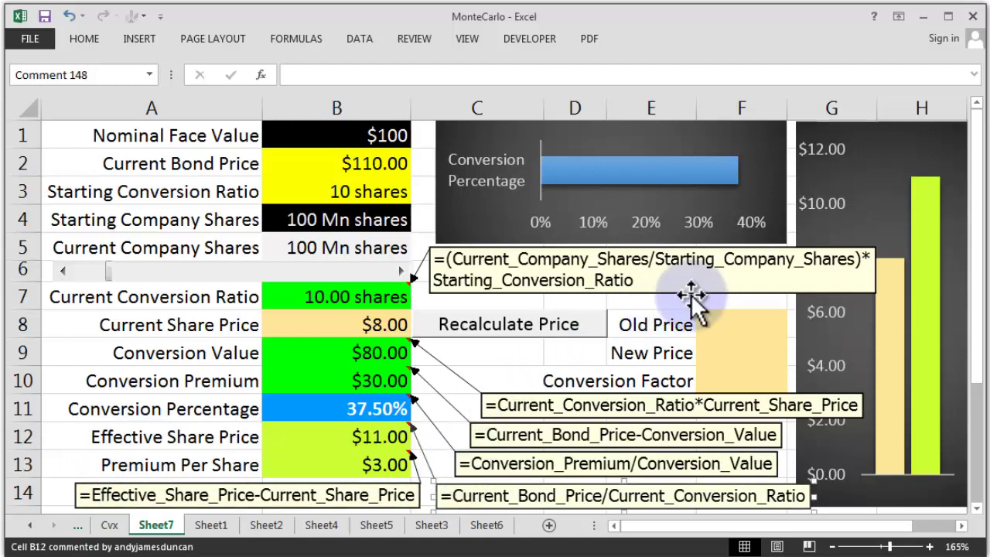
{"action": "left_click", "coordinate": [522, 357]}
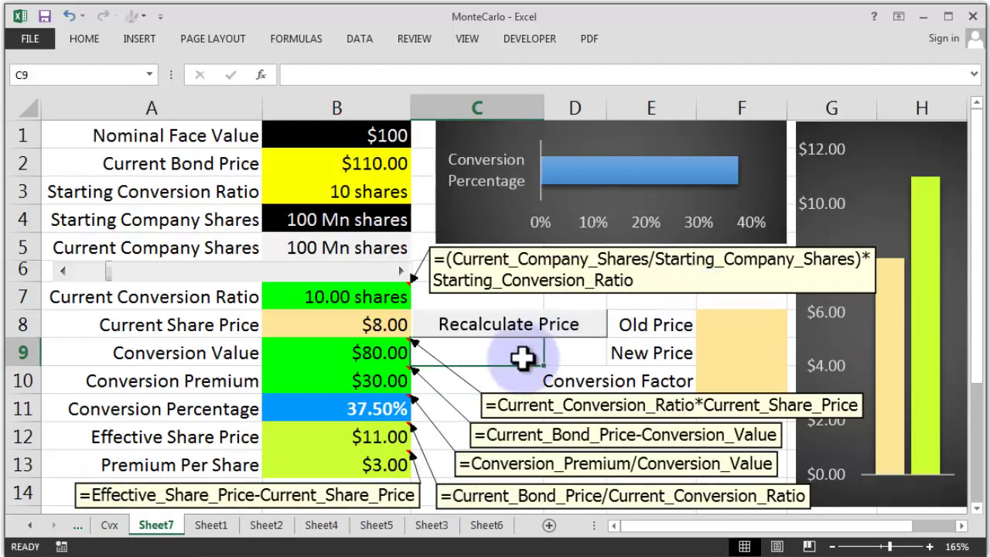
Raise Current Company Shares from 100 to 200 Mn with the scroll bar, doubling the ratio to 20
{"action": "left_click", "coordinate": [356, 249]}
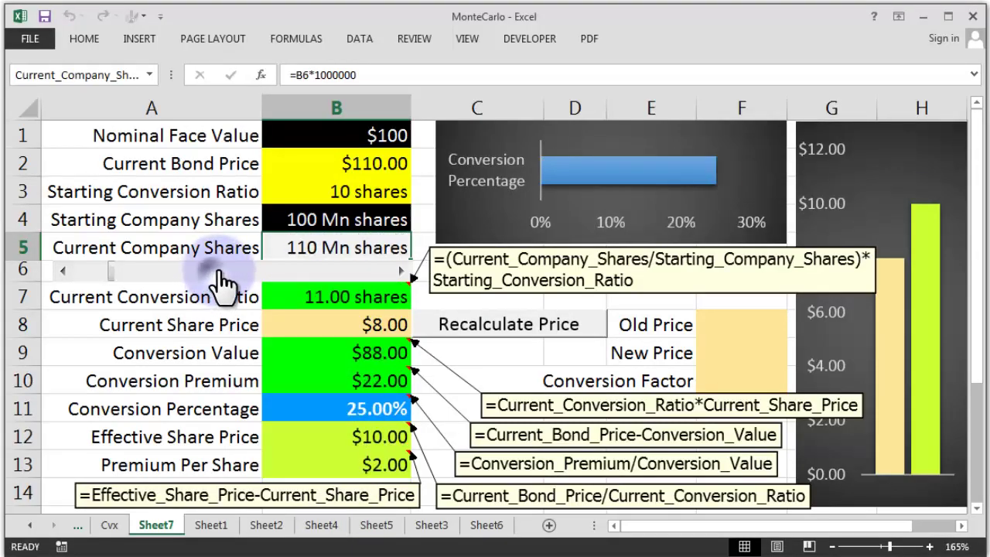
{"action": "left_click", "coordinate": [219, 271]}
{"action": "left_click", "coordinate": [218, 270]}
{"action": "triple_click", "coordinate": [219, 271]}
{"action": "left_click", "coordinate": [219, 271]}
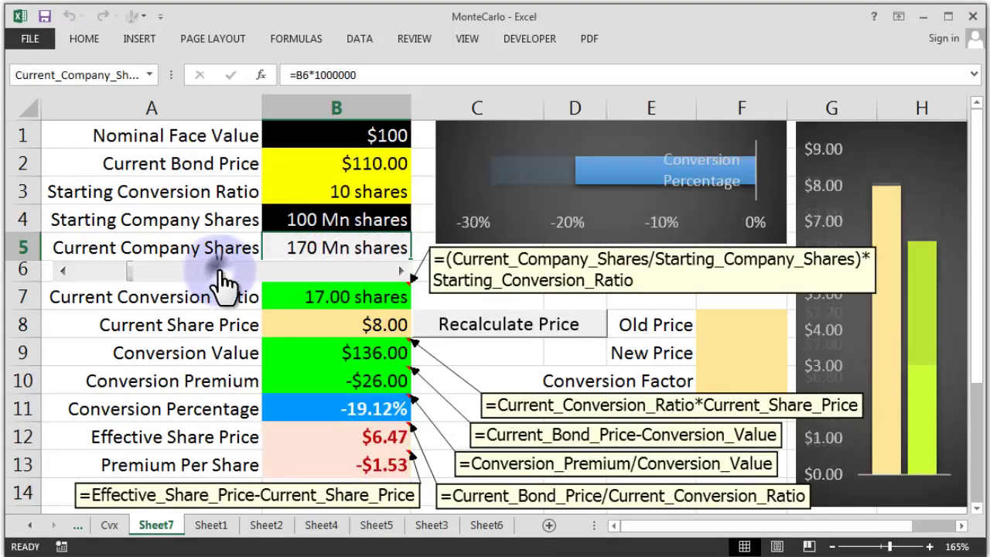
{"action": "left_click", "coordinate": [219, 271]}
{"action": "left_click", "coordinate": [219, 271]}
{"action": "left_click", "coordinate": [218, 270]}
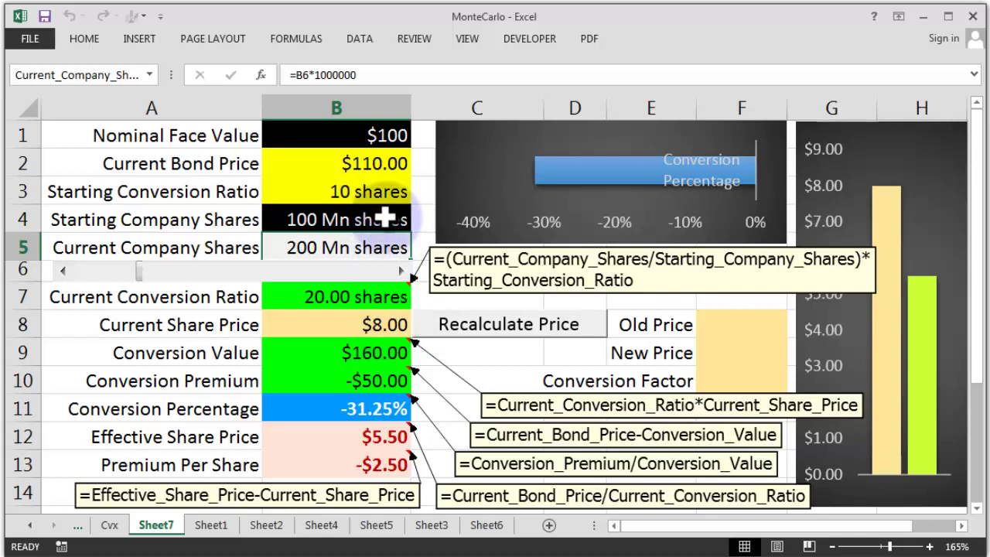
Run the Recalculate Price macro to halve the share price from $8.00 to $4.00, then check results
{"action": "left_click", "coordinate": [397, 321]}
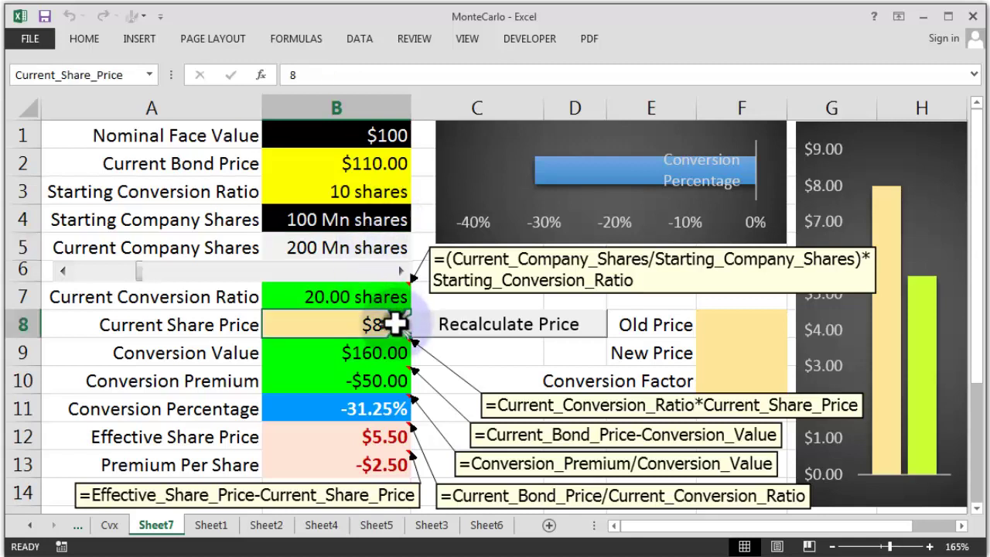
{"action": "left_click", "coordinate": [495, 328]}
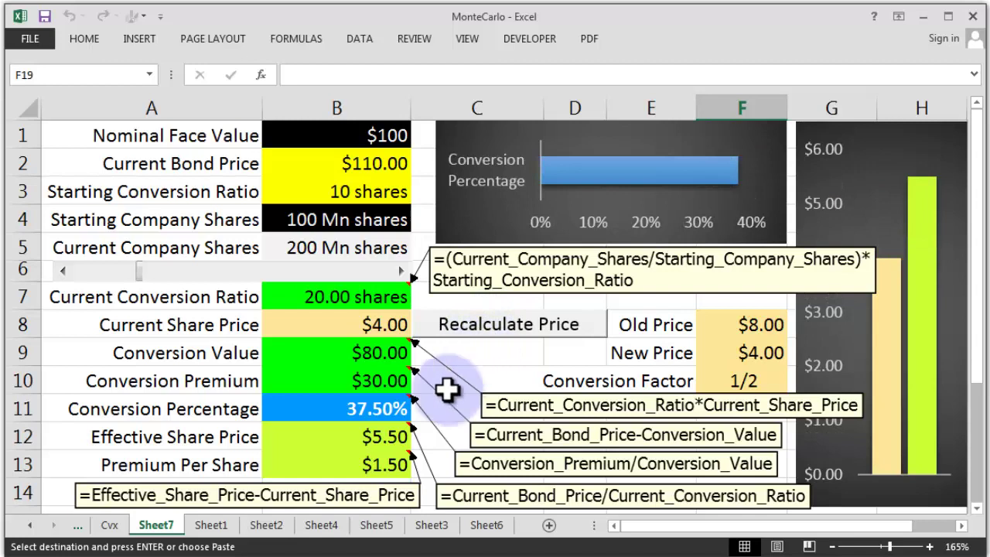
{"action": "left_click", "coordinate": [386, 461]}
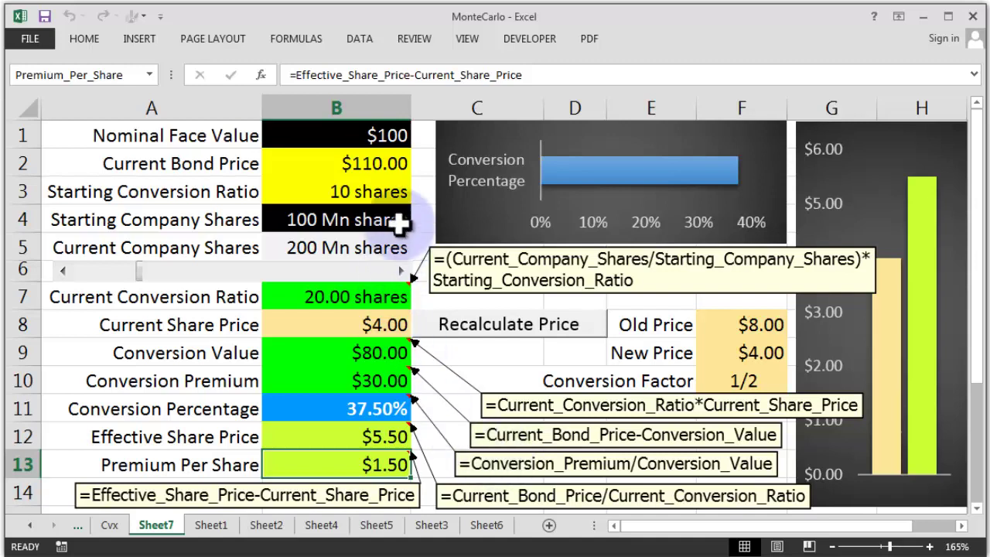
{"action": "left_click", "coordinate": [385, 165]}
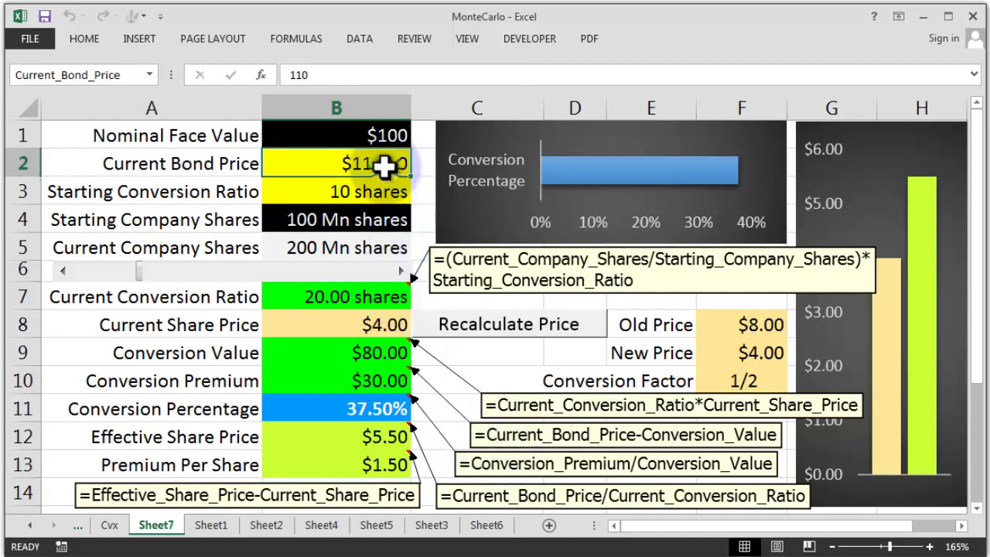